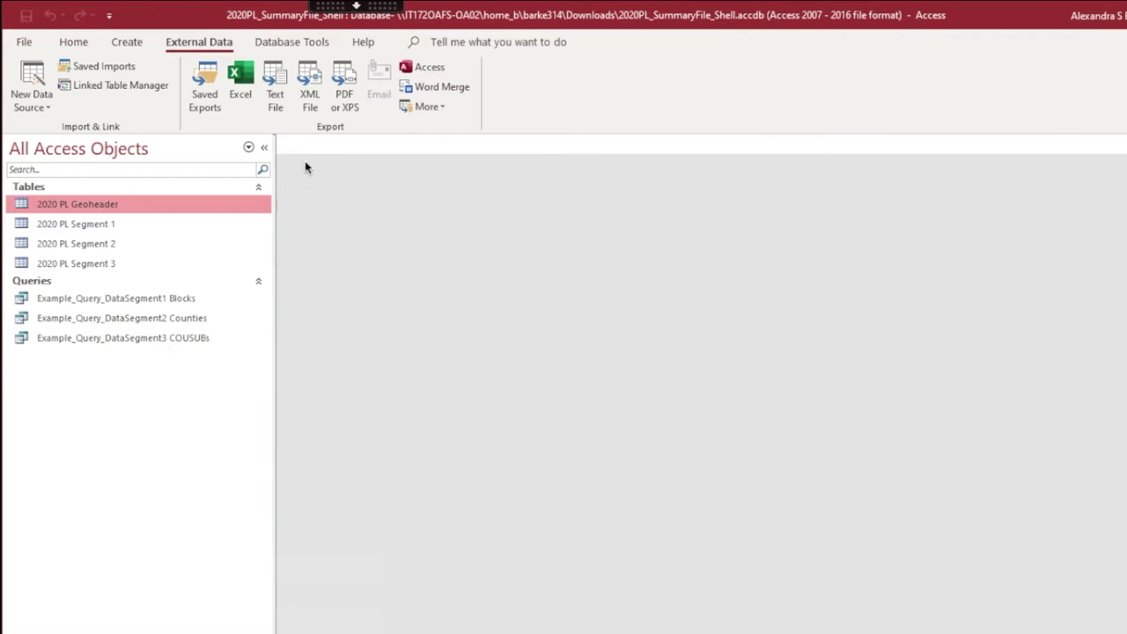
# Show all relationships among the four census tables, moving 2020 PL Geoheader below the Segment tables
pyautogui.click(280, 44)
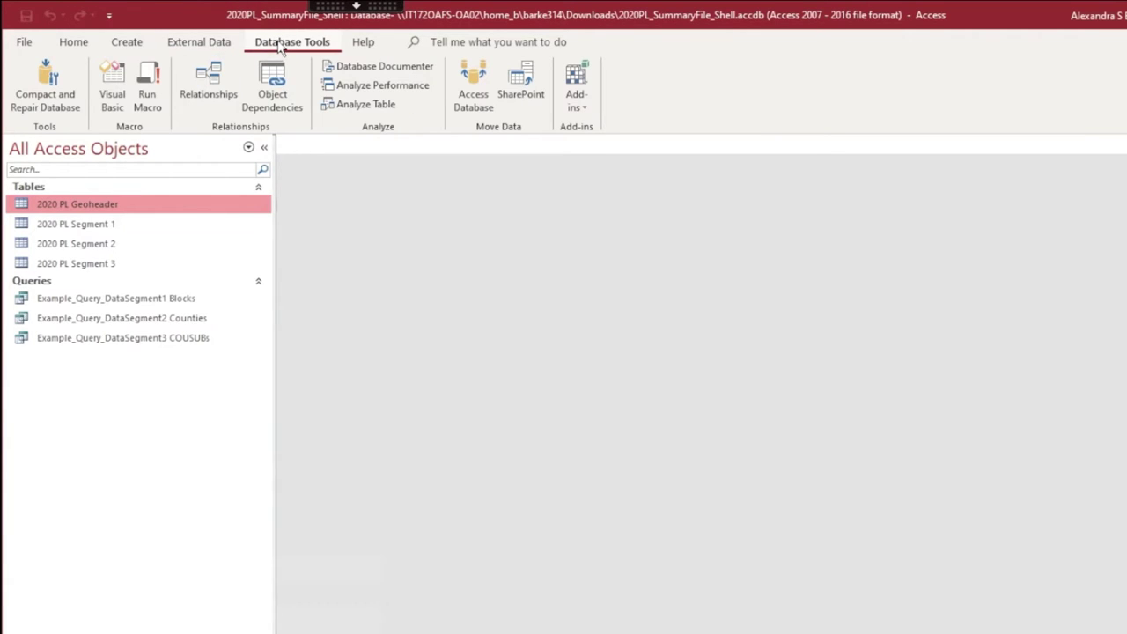
pyautogui.click(203, 88)
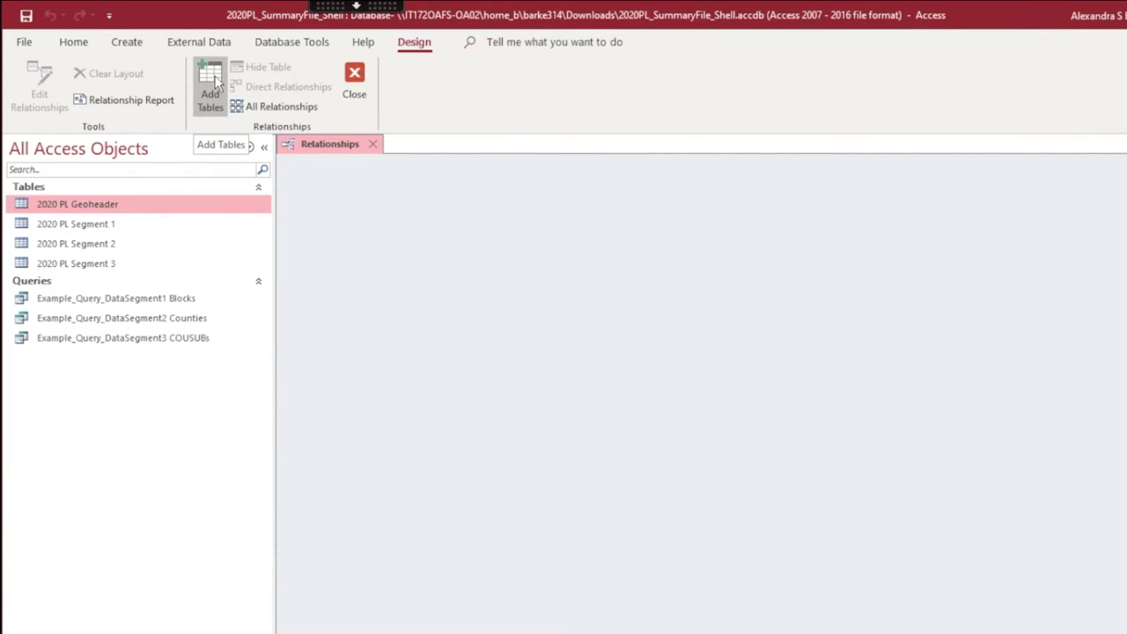
pyautogui.click(252, 104)
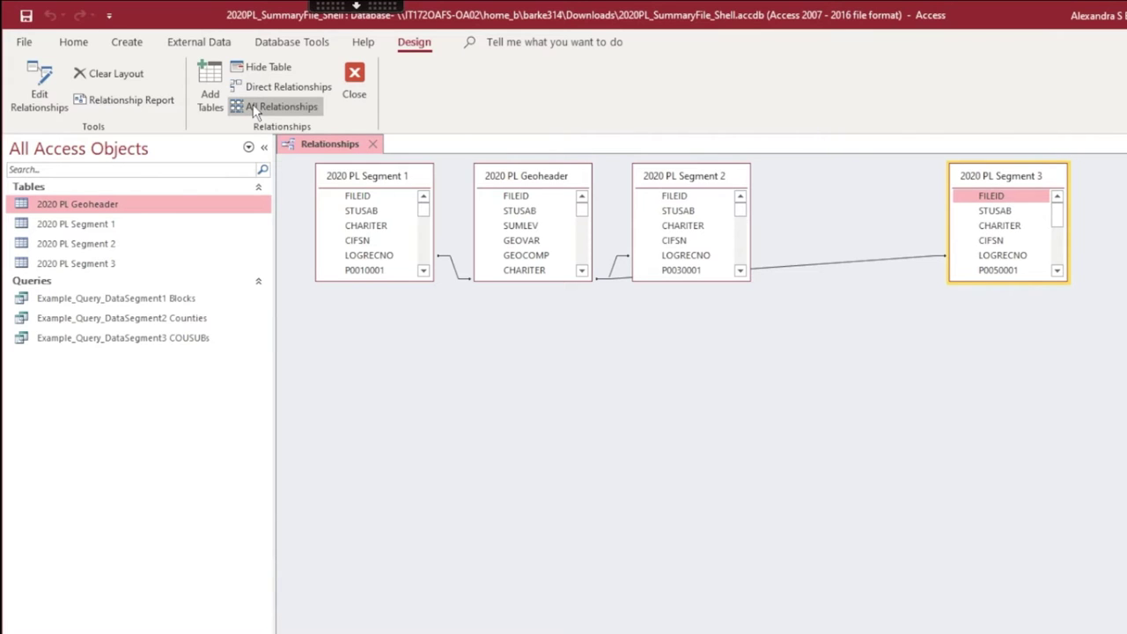
pyautogui.moveTo(546, 180); pyautogui.dragTo(765, 478)
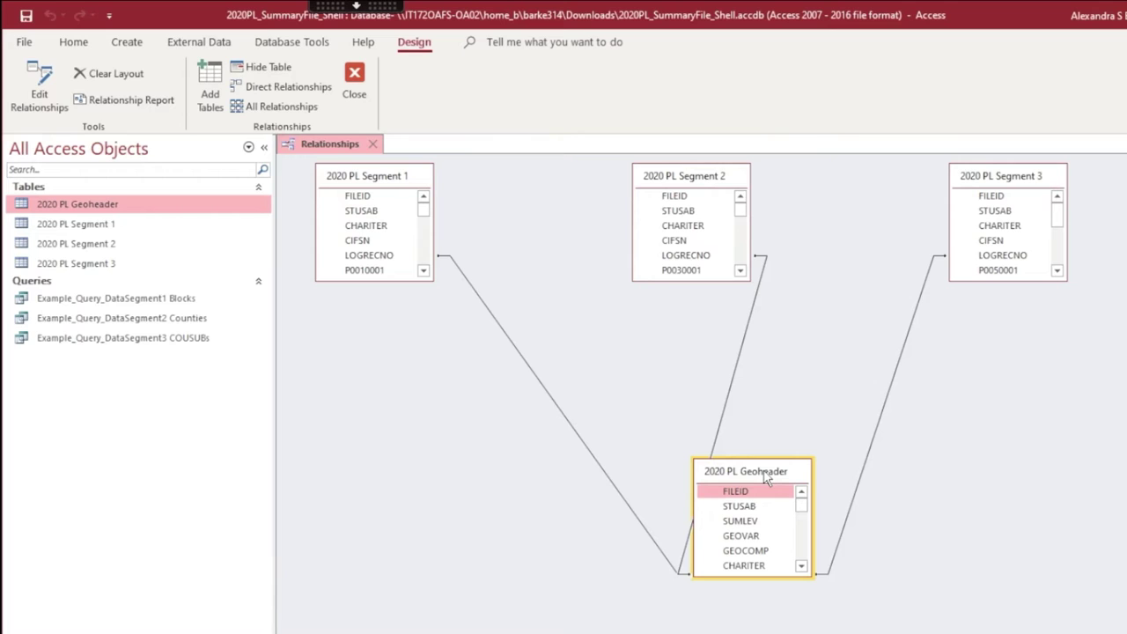
pyautogui.moveTo(729, 227); pyautogui.dragTo(642, 171)
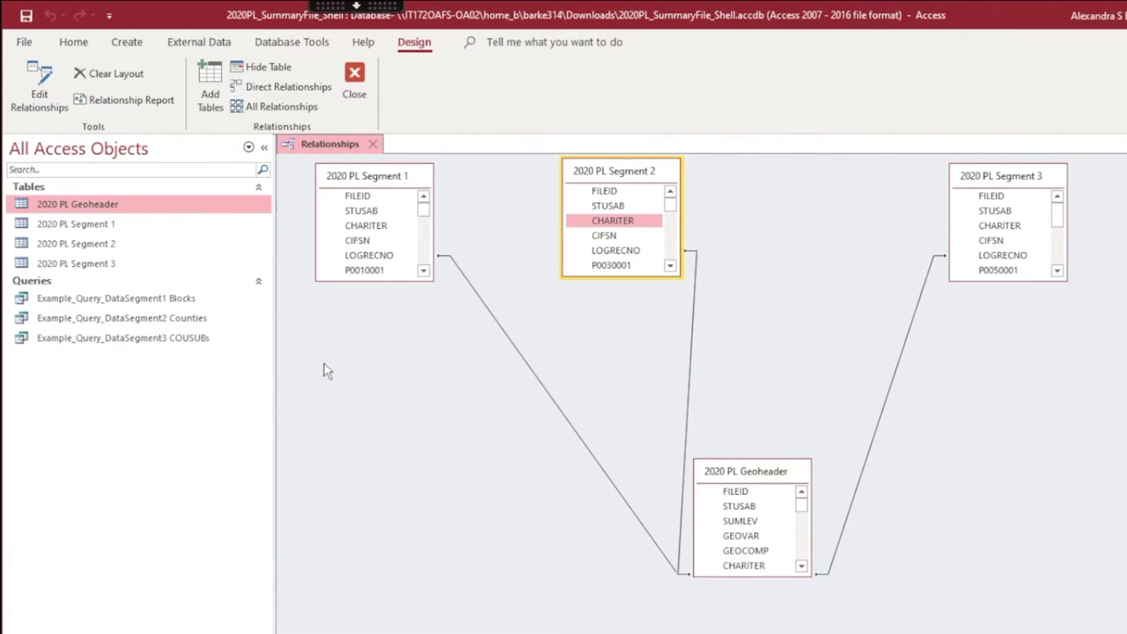
# Open the Example_Query_DataSegment1 Blocks query in Design View
pyautogui.click(151, 299)
pyautogui.rightClick(150, 296)
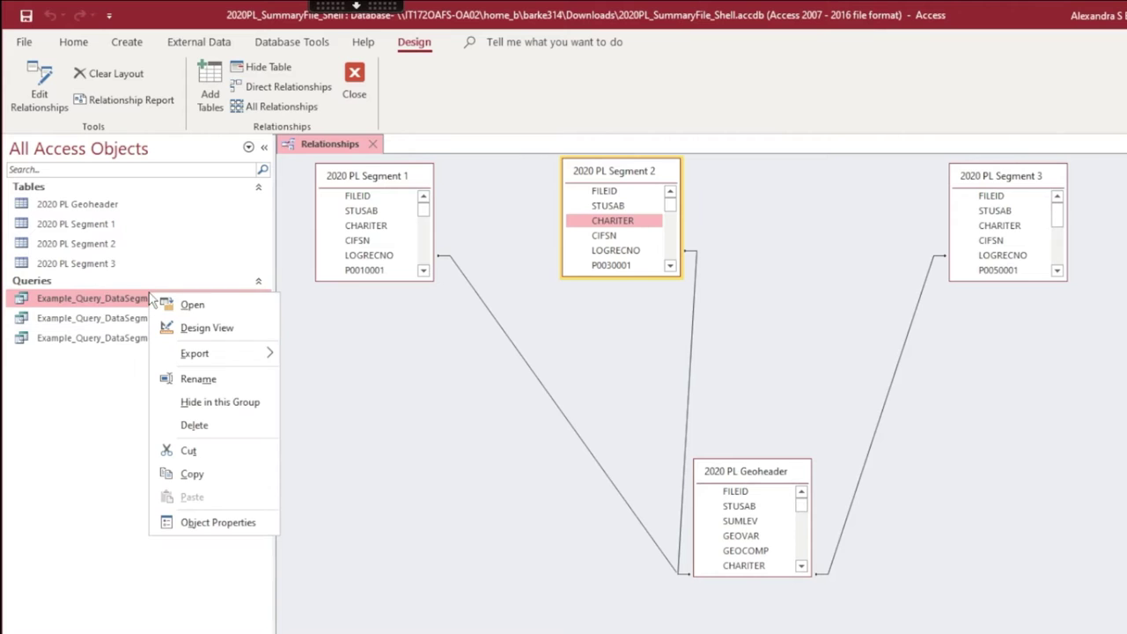
pyautogui.click(251, 328)
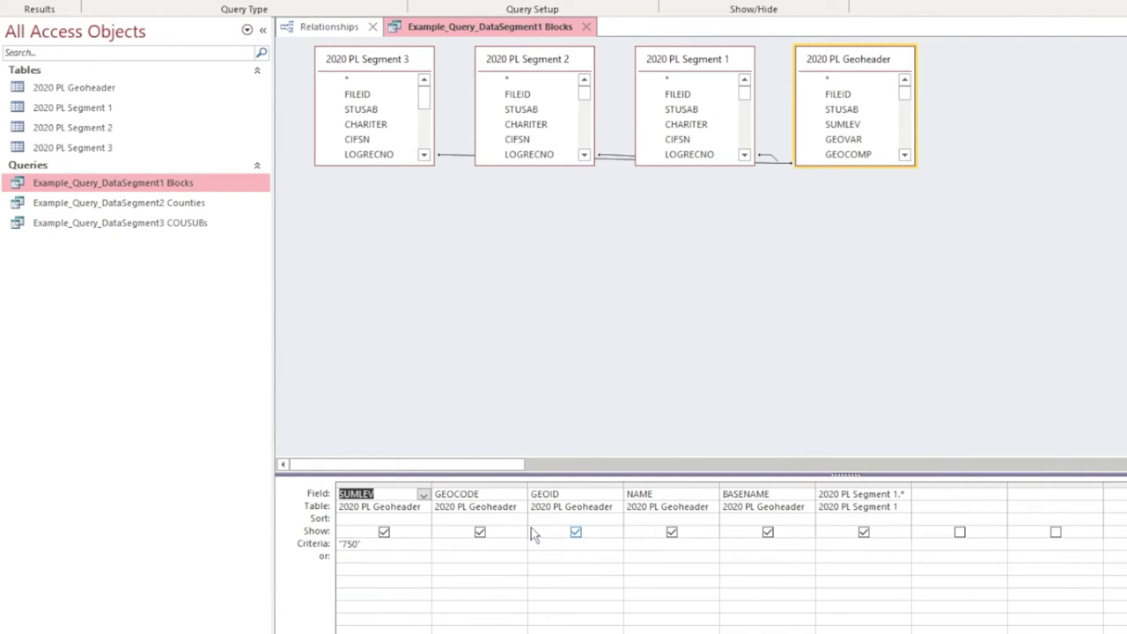
# Add the 2020 PL Segment 3 all-fields (*) column to the Blocks query grid
pyautogui.doubleClick(395, 81)
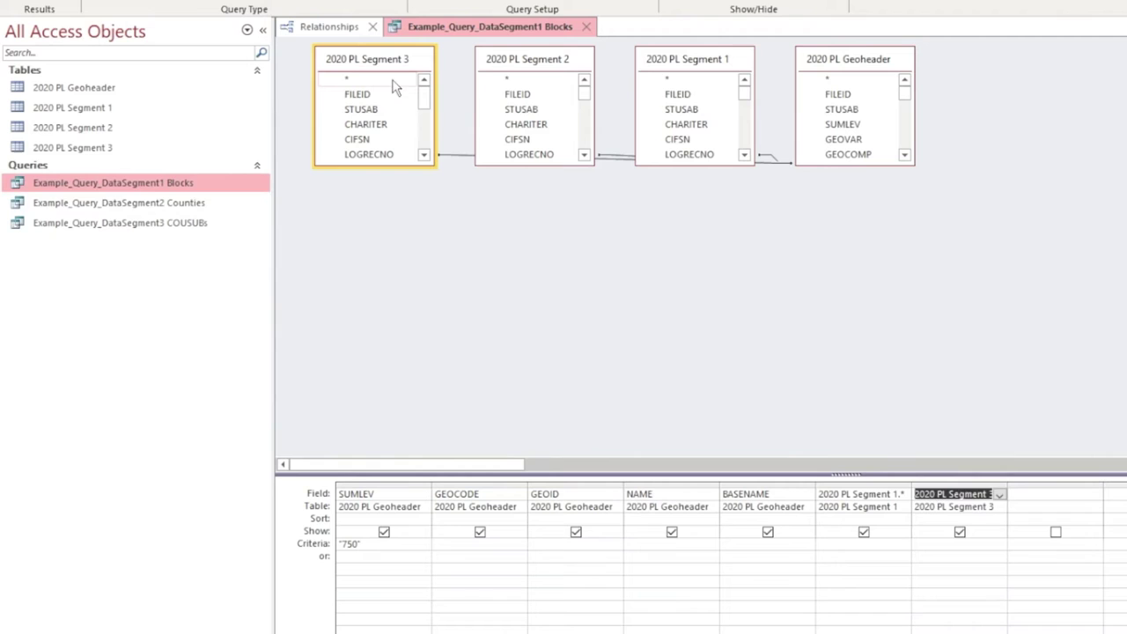
pyautogui.doubleClick(369, 81)
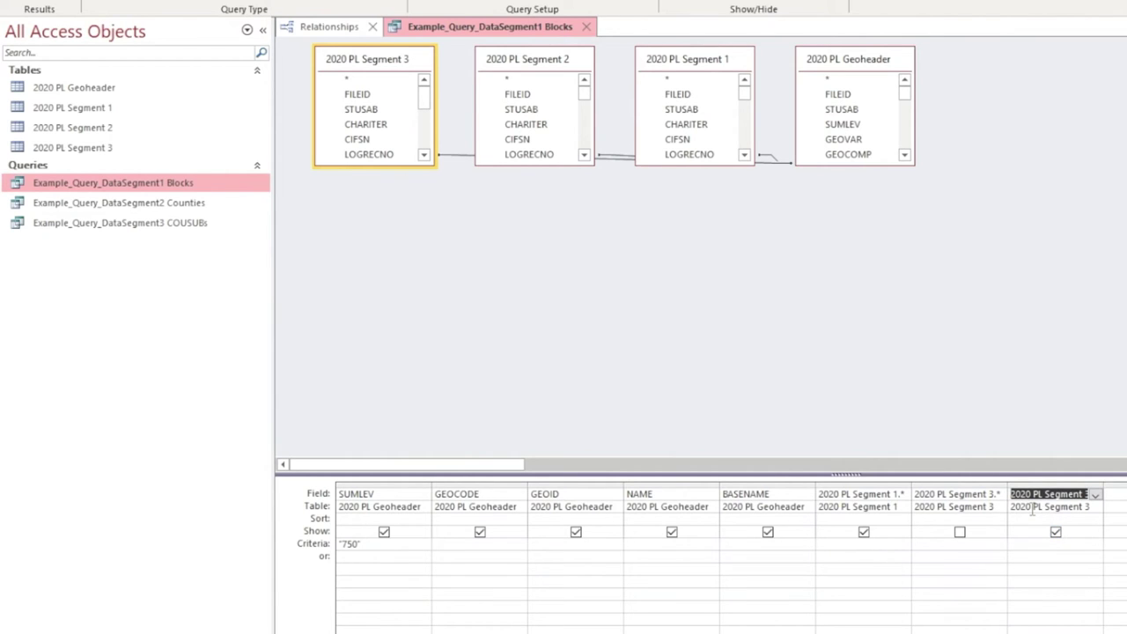
pyautogui.click(388, 493)
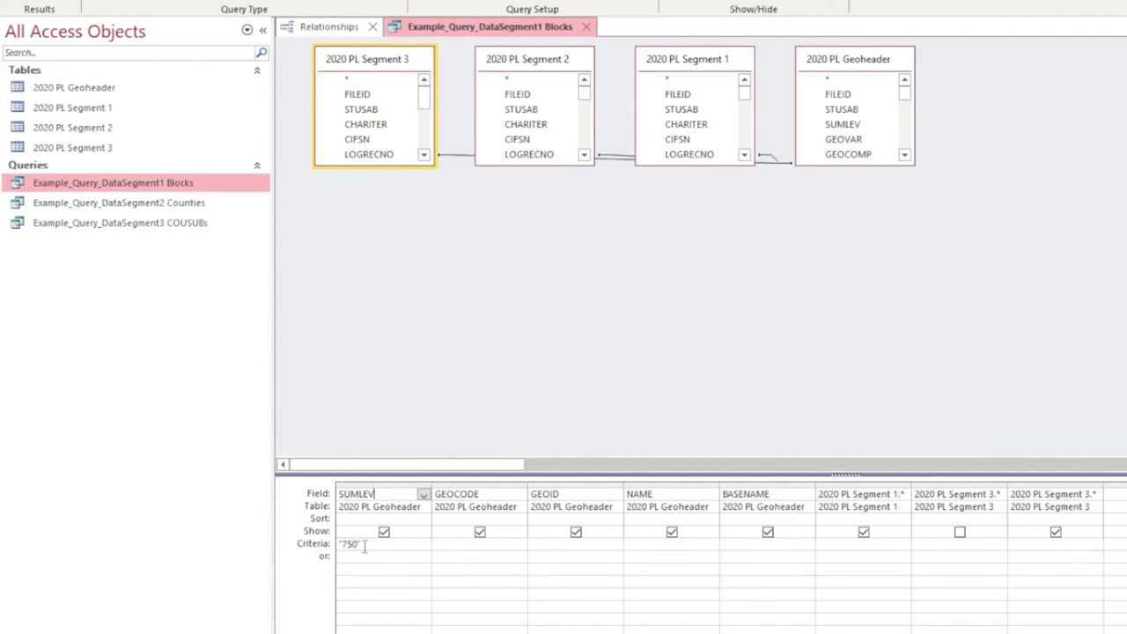
pyautogui.moveTo(362, 545); pyautogui.dragTo(340, 547)
pyautogui.click(367, 545)
pyautogui.doubleClick(373, 544)
pyautogui.click(449, 397)
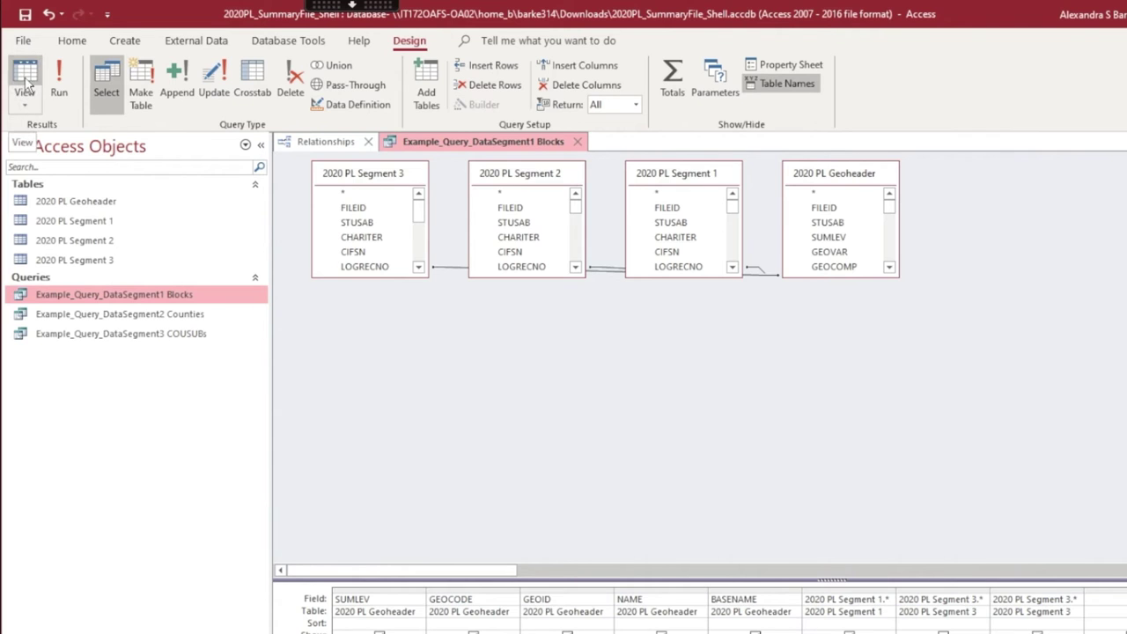
# Run the Blocks query and browse the SUMLEV 750 results through the P001–P005 count columns
pyautogui.click(28, 83)
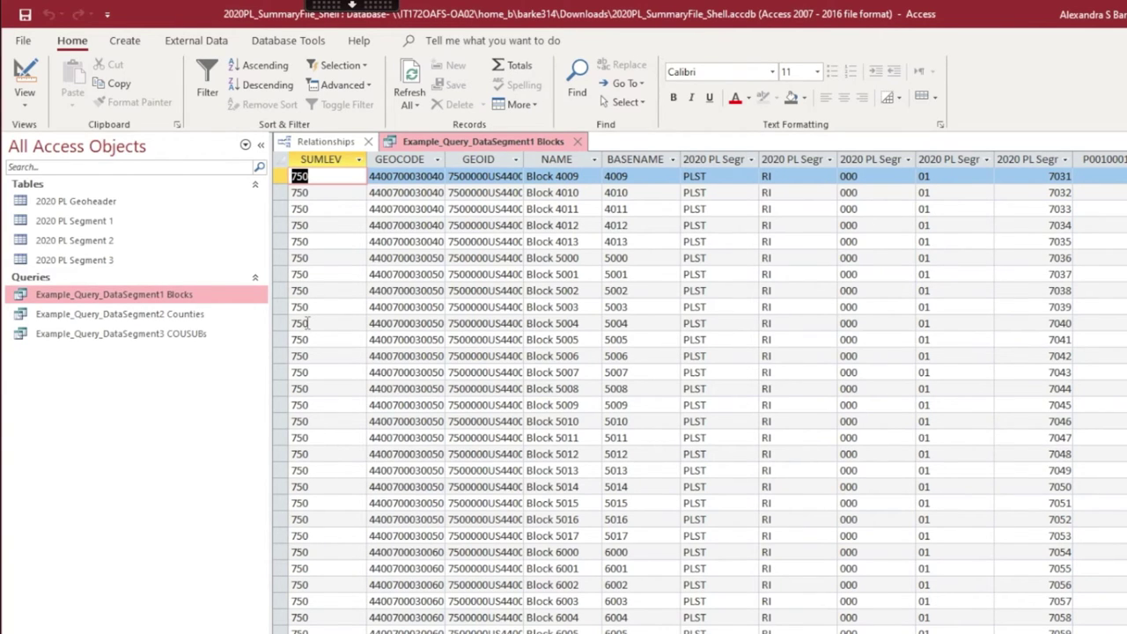
pyautogui.press('Right')
pyautogui.press('Right')
pyautogui.press('Right')
pyautogui.press('Right')
pyautogui.press('Right')
pyautogui.press('Right')
pyautogui.press('Right')
pyautogui.press('Right')
pyautogui.press('Right')
pyautogui.press('Right')
pyautogui.press('Right')
pyautogui.press('Right')
pyautogui.press('Right')
pyautogui.press('Right')
pyautogui.press('Right')
pyautogui.press('Right')
pyautogui.press('Right')
pyautogui.press('Right')
pyautogui.press('Right')
pyautogui.press('Right')
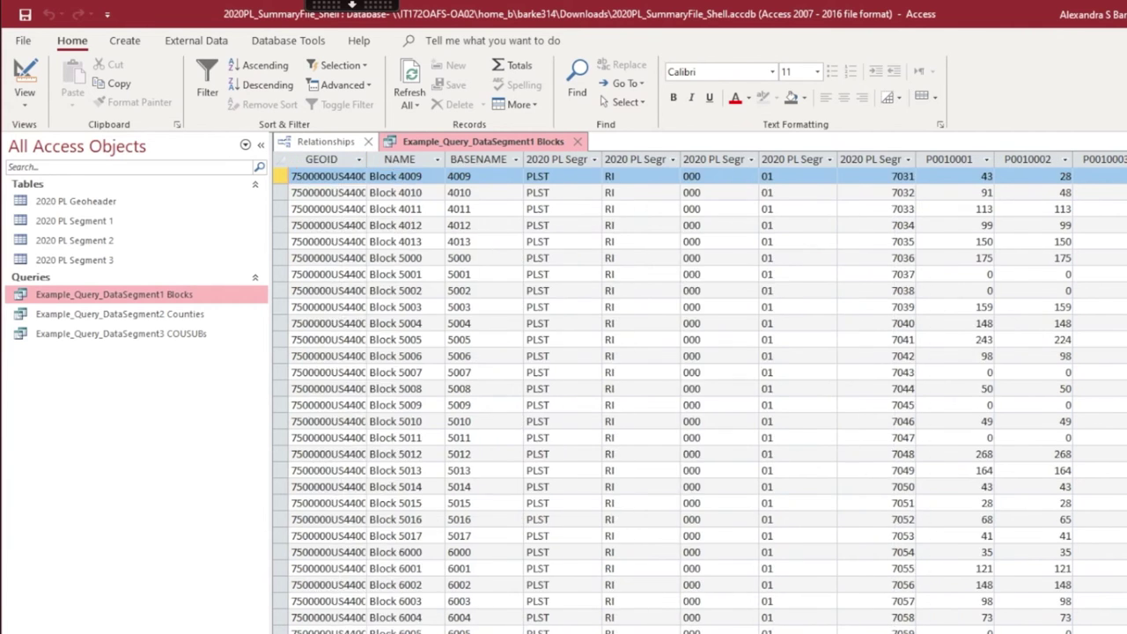
pyautogui.press('Right')
pyautogui.press('Right')
pyautogui.press('Right')
pyautogui.press('Right')
pyautogui.press('Right')
pyautogui.press('Right')
pyautogui.press('Right')
pyautogui.press('Right')
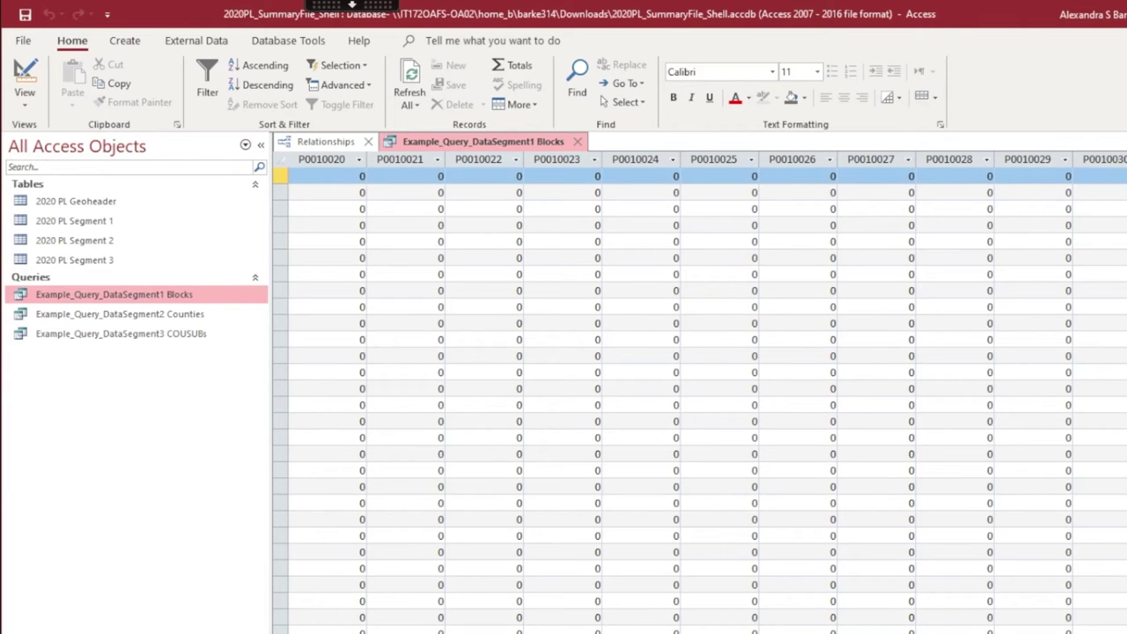
pyautogui.press('Right')
pyautogui.press('Right')
pyautogui.press('Right')
pyautogui.press('Right')
pyautogui.press('Right')
pyautogui.press('Right')
pyautogui.press('Right')
pyautogui.press('Right')
pyautogui.press('Right')
pyautogui.press('Right')
pyautogui.press('Right')
pyautogui.press('Right')
pyautogui.press('Right')
pyautogui.press('Right')
pyautogui.press('Right')
pyautogui.press('Right')
pyautogui.press('Right')
pyautogui.press('Right')
pyautogui.press('Right')
pyautogui.press('Right')
pyautogui.press('Right')
pyautogui.press('Right')
pyautogui.press('Right')
pyautogui.press('Right')
pyautogui.press('Right')
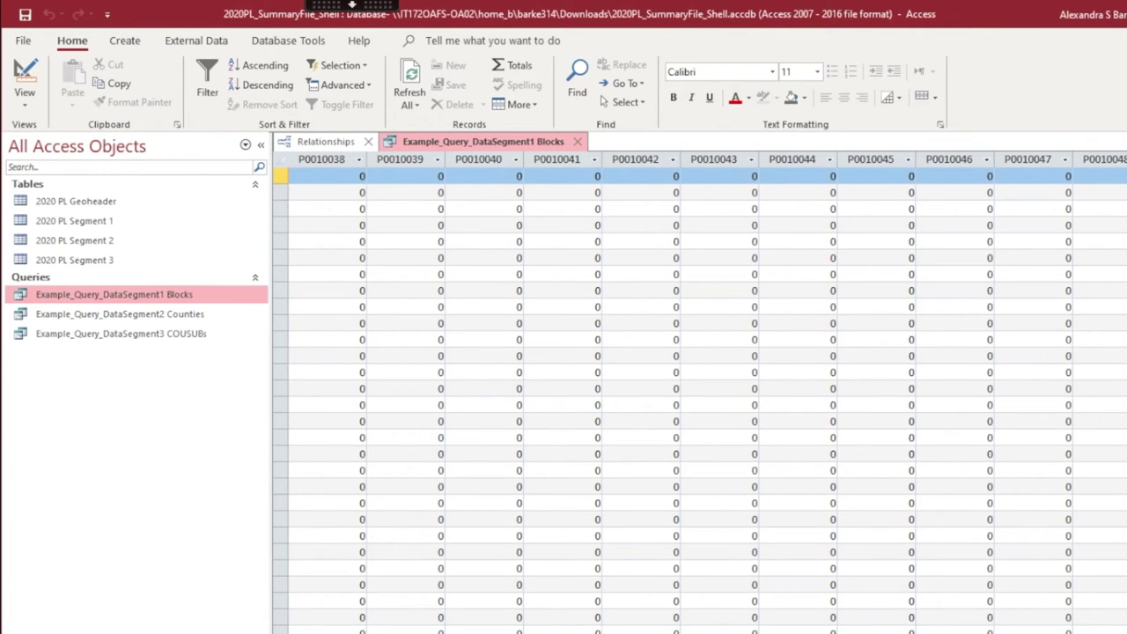
pyautogui.press('Right')
pyautogui.press('Right')
pyautogui.press('Right')
pyautogui.press('Right')
pyautogui.press('Right')
pyautogui.press('Right')
pyautogui.press('Right')
pyautogui.press('Right')
pyautogui.press('Right')
pyautogui.press('Right')
pyautogui.press('Right')
pyautogui.press('Right')
pyautogui.press('Right')
pyautogui.press('Right')
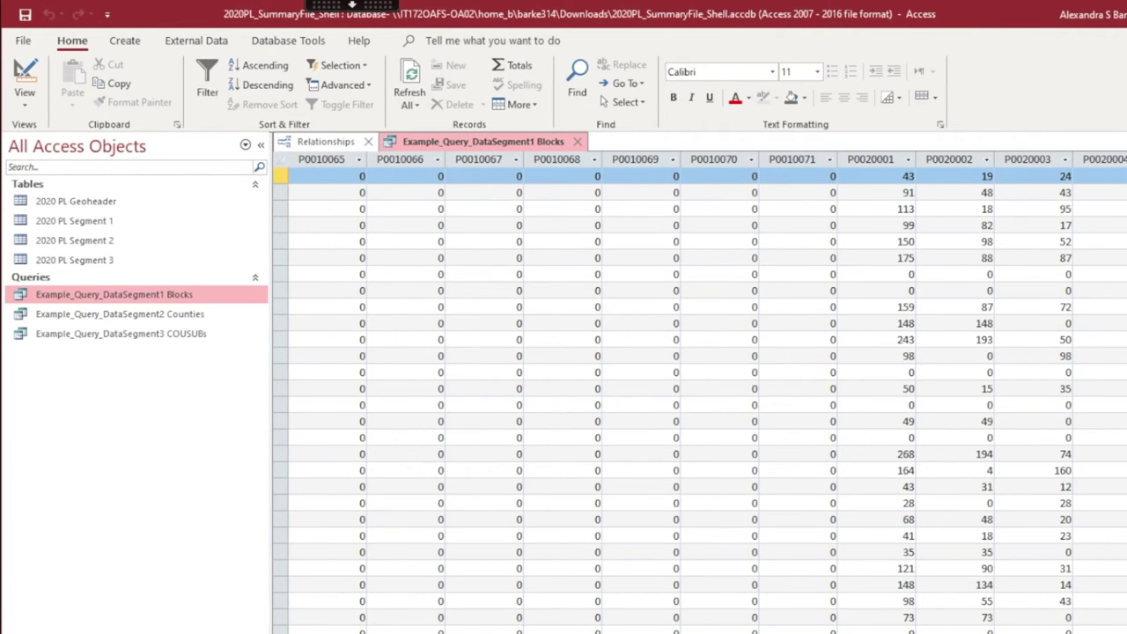
pyautogui.press('Right')
pyautogui.press('Right')
pyautogui.press('Right')
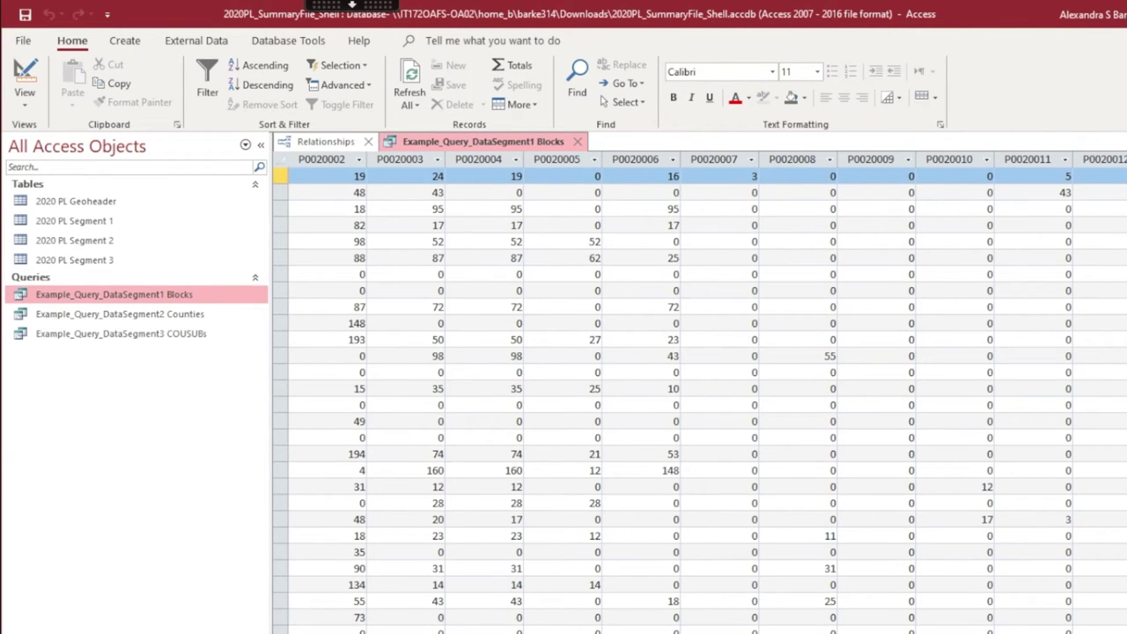
pyautogui.press('Right')
pyautogui.press('Right')
pyautogui.press('Right')
pyautogui.press('Right')
pyautogui.press('Right')
pyautogui.press('Right')
pyautogui.press('Right')
pyautogui.press('Right')
pyautogui.press('Right')
pyautogui.press('Right')
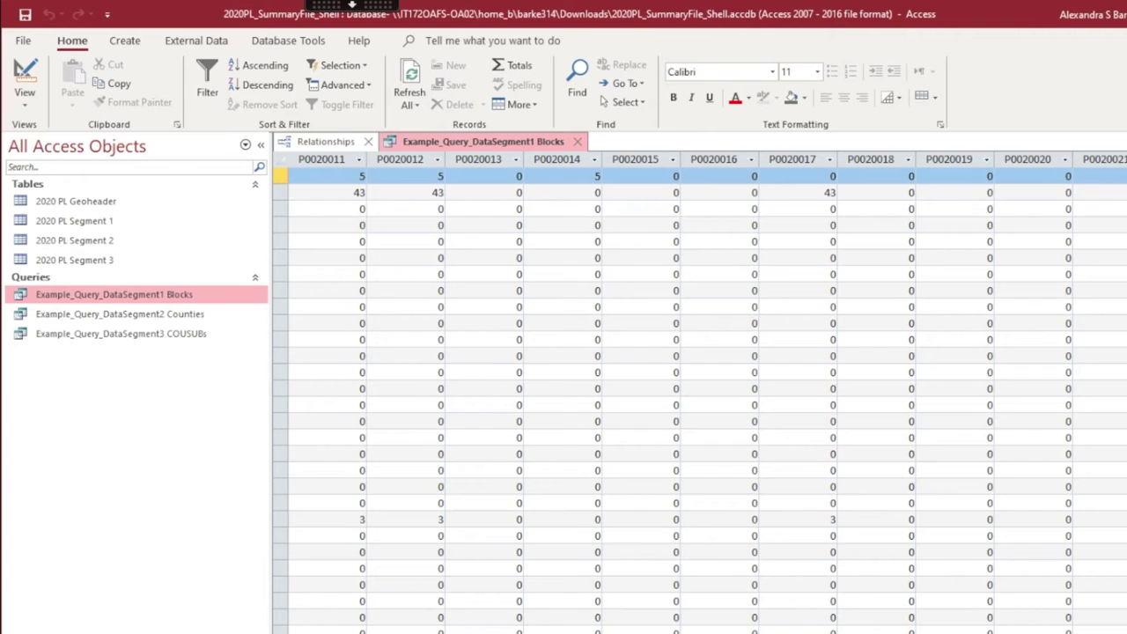
pyautogui.press('Right')
pyautogui.press('Right')
pyautogui.press('Right')
pyautogui.press('Right')
pyautogui.press('Right')
pyautogui.press('Right')
pyautogui.press('Right')
pyautogui.press('Right')
pyautogui.press('Right')
pyautogui.press('Right')
pyautogui.press('Right')
pyautogui.press('Right')
pyautogui.press('Right')
pyautogui.press('Right')
pyautogui.press('Right')
pyautogui.press('Right')
pyautogui.press('Right')
pyautogui.press('Right')
pyautogui.press('Right')
pyautogui.press('Right')
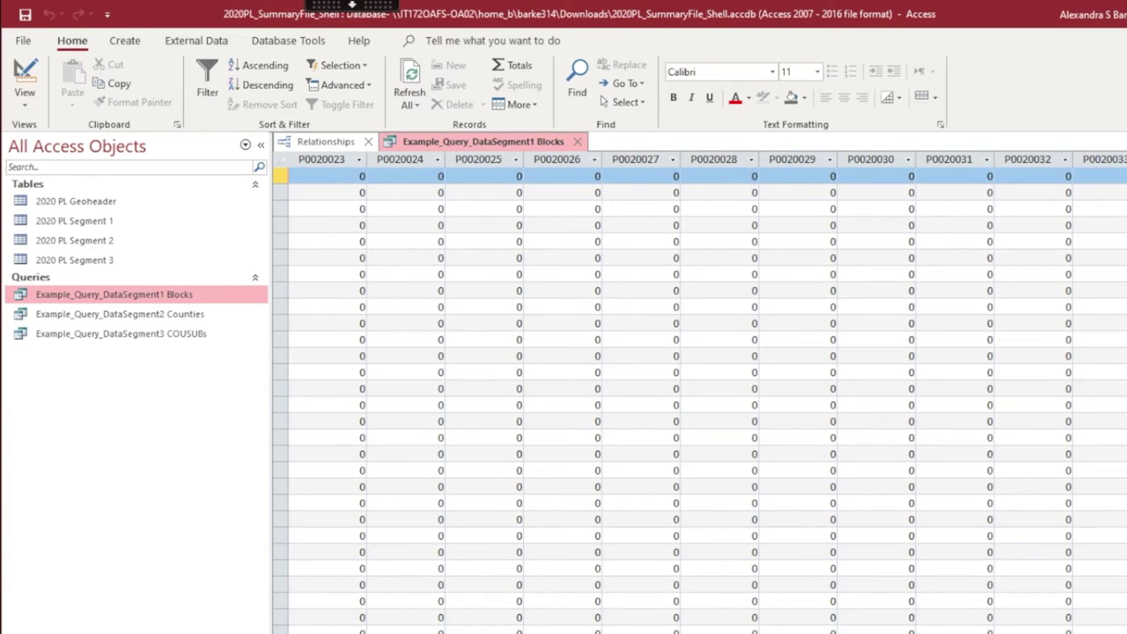
pyautogui.press('Right')
pyautogui.press('Right')
pyautogui.press('Right')
pyautogui.press('Right')
pyautogui.press('Right')
pyautogui.press('Right')
pyautogui.press('Right')
pyautogui.press('Right')
pyautogui.press('Right')
pyautogui.press('Right')
pyautogui.press('Right')
pyautogui.press('Right')
pyautogui.press('Right')
pyautogui.press('Right')
pyautogui.press('Right')
pyautogui.press('Right')
pyautogui.press('Right')
pyautogui.press('Right')
pyautogui.press('Right')
pyautogui.press('Right')
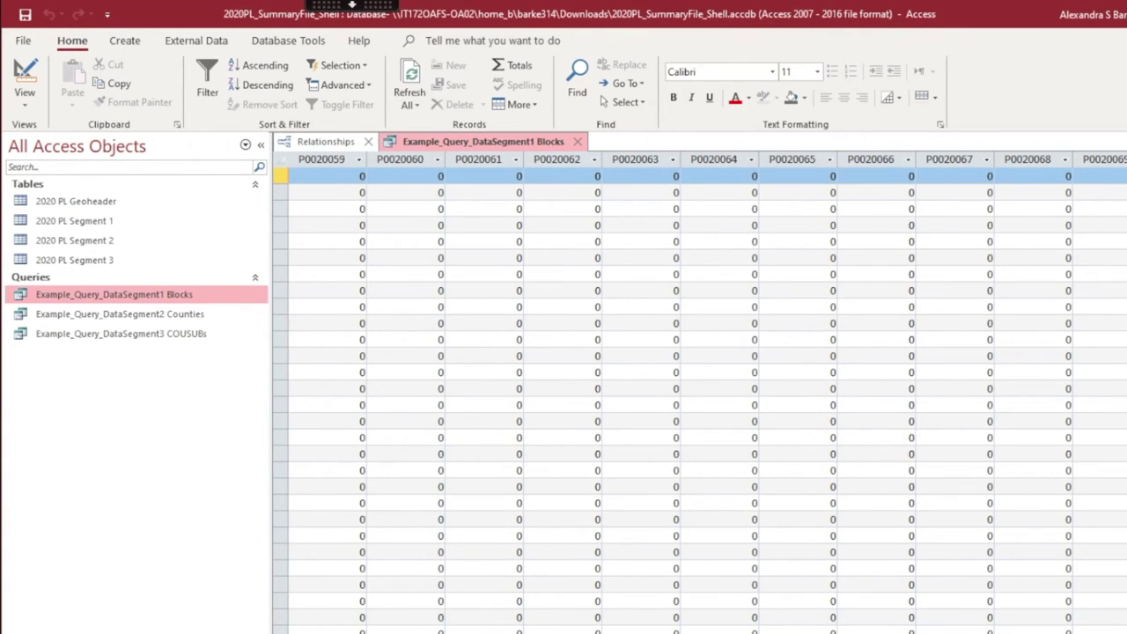
pyautogui.press('Right')
pyautogui.press('Right')
pyautogui.press('Right')
pyautogui.press('Right')
pyautogui.press('Right')
pyautogui.press('Right')
pyautogui.press('Right')
pyautogui.press('Right')
pyautogui.press('Right')
pyautogui.press('Right')
pyautogui.press('Right')
pyautogui.press('Right')
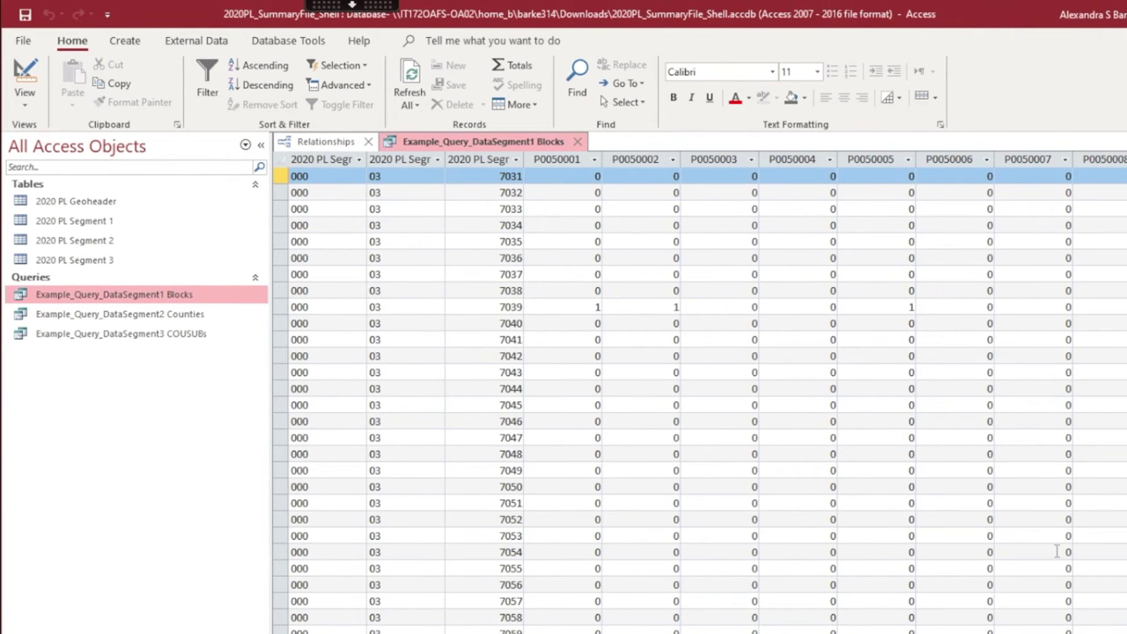
pyautogui.press('Home')
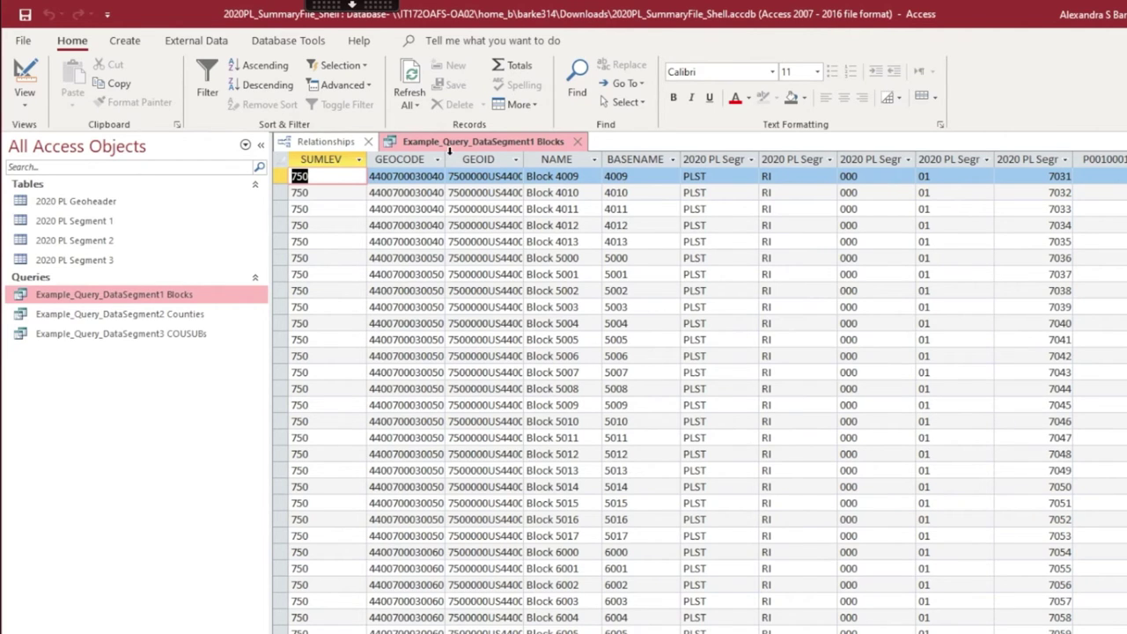
# Close the Blocks query without saving its design changes
pyautogui.click(577, 141)
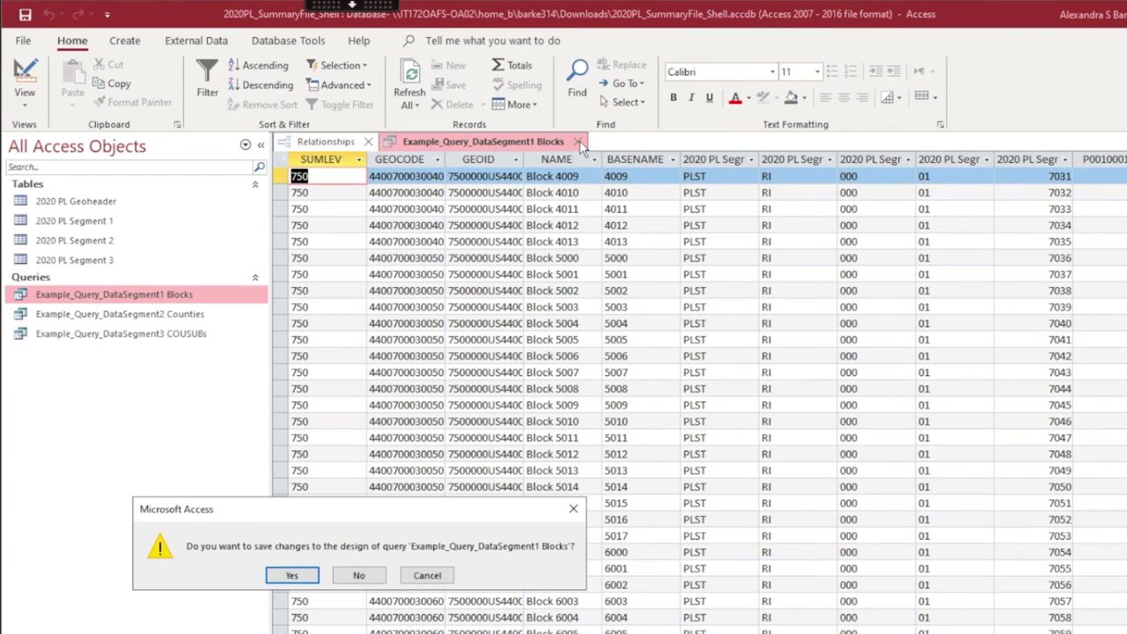
pyautogui.click(361, 577)
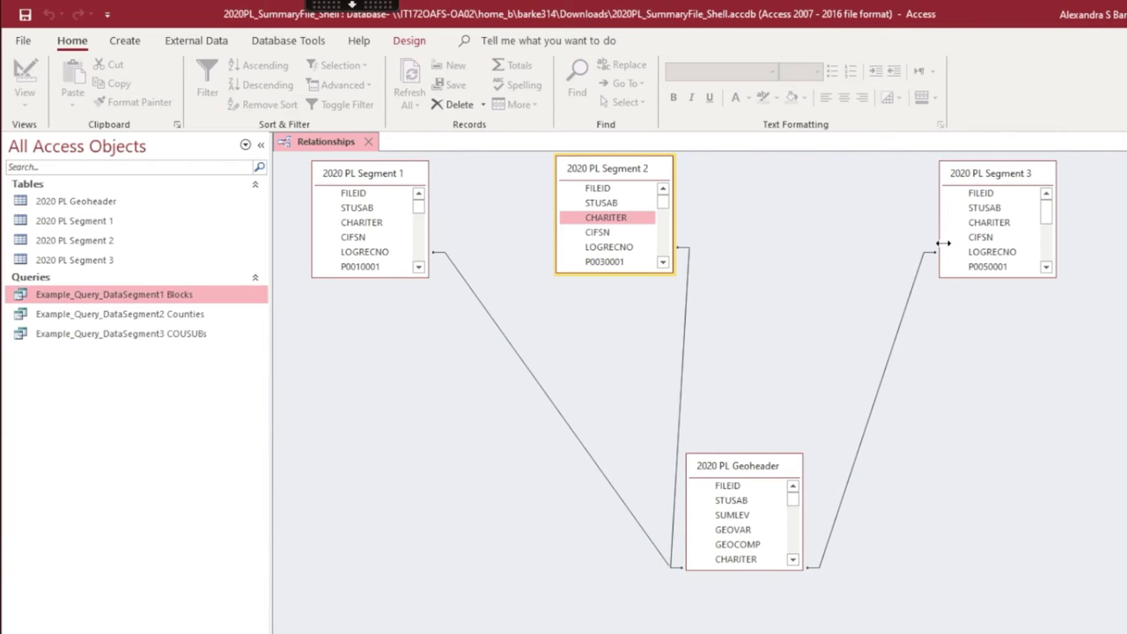
pyautogui.click(188, 317)
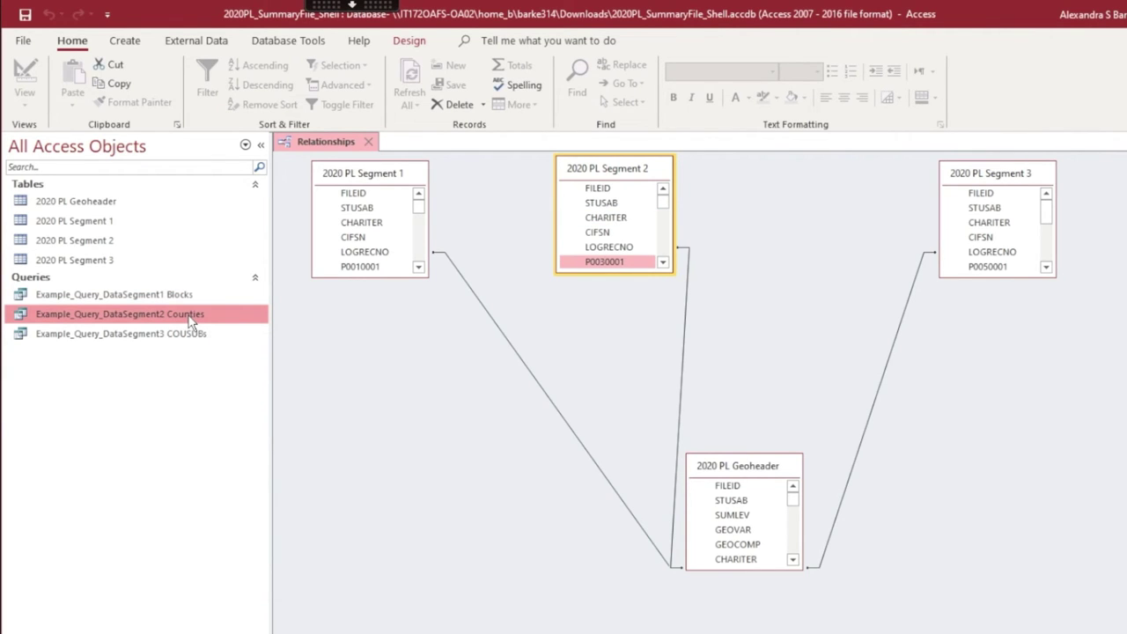
# Open the Example_Query_DataSegment2 Counties query in Design View and add all 2020 PL Segment 3 fields
pyautogui.rightClick(190, 320)
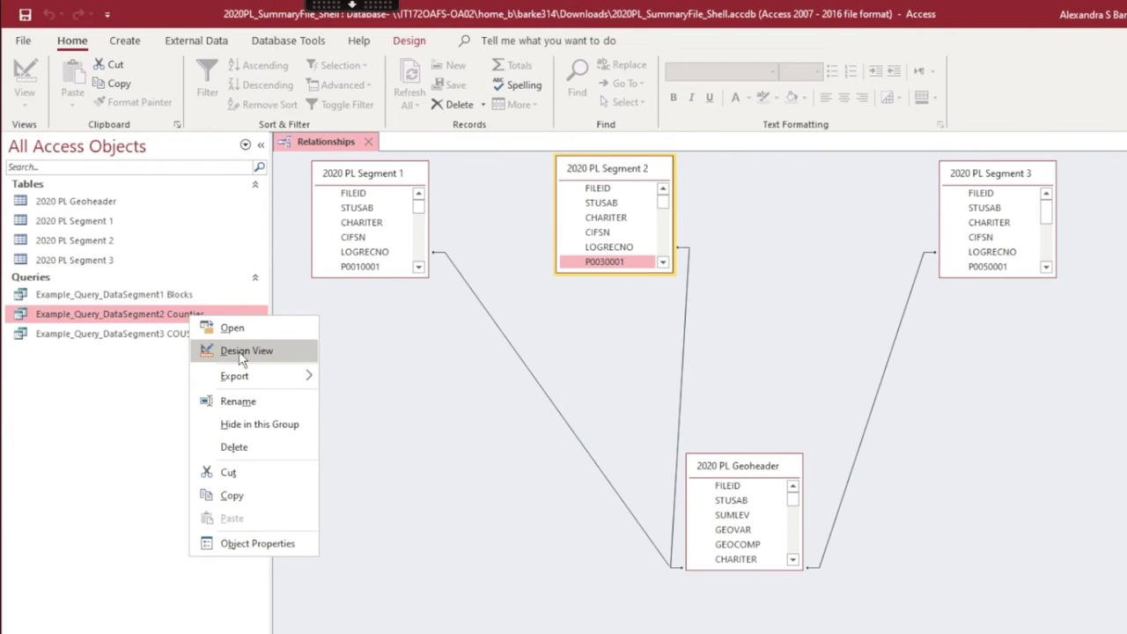
pyautogui.click(242, 352)
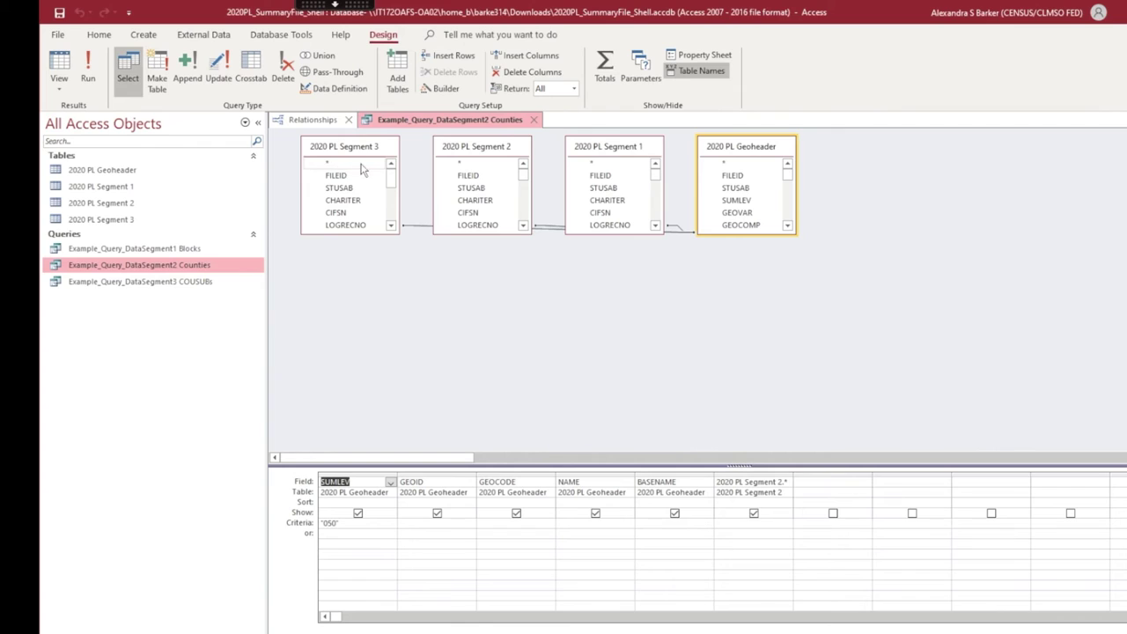
pyautogui.click(345, 166)
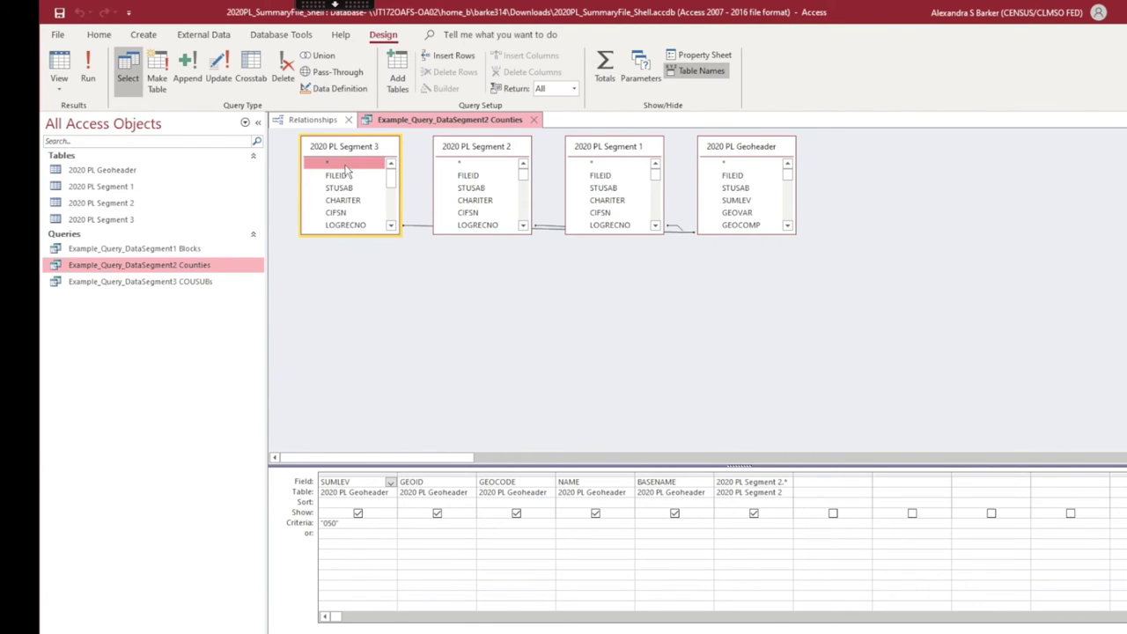
pyautogui.doubleClick(342, 168)
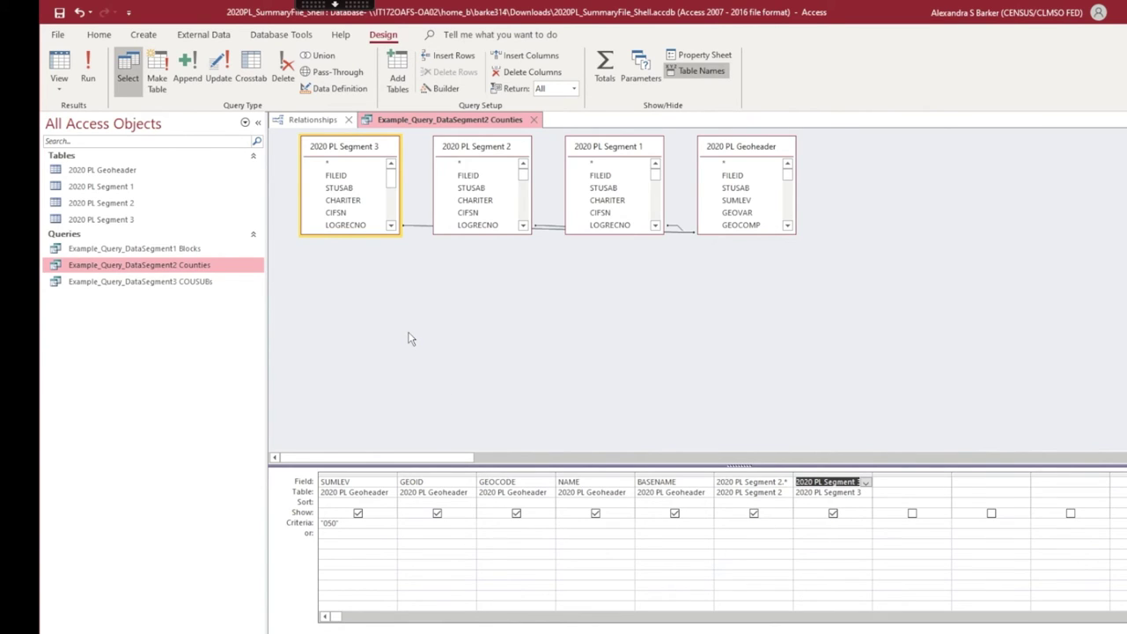
# Run the Counties query and step through every field of the Providence SUMLEV 050 record
pyautogui.click(61, 66)
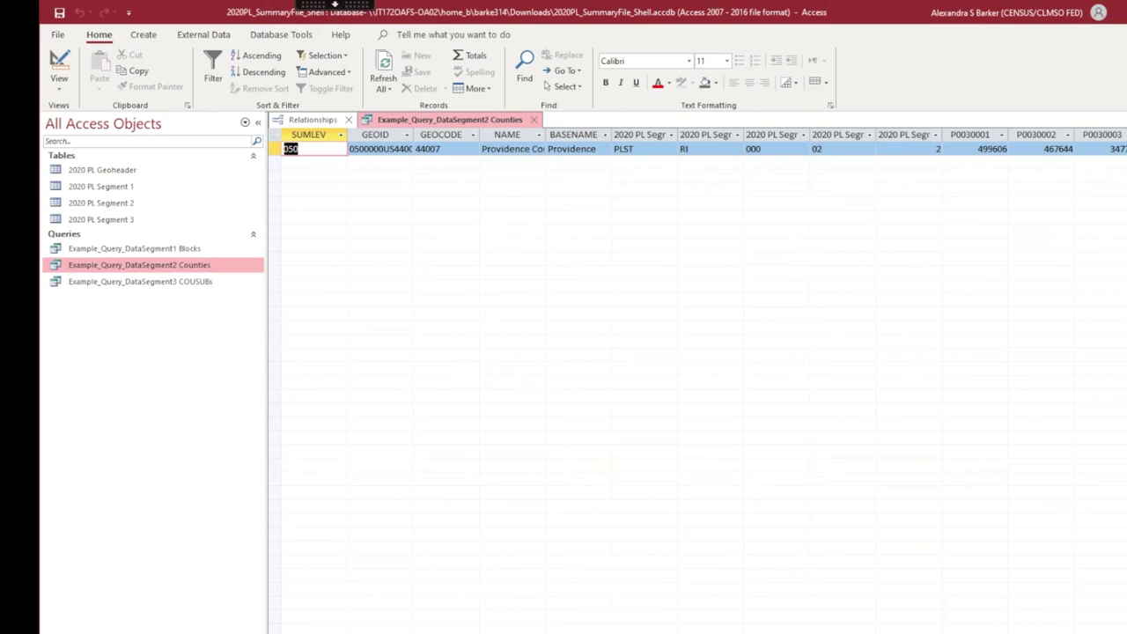
pyautogui.press('Tab')
pyautogui.press('Tab')
pyautogui.press('Tab')
pyautogui.press('Tab')
pyautogui.press('Tab')
pyautogui.press('Tab')
pyautogui.press('Tab')
pyautogui.press('Tab')
pyautogui.press('Tab')
pyautogui.press('Tab')
pyautogui.press('Tab')
pyautogui.press('Tab')
pyautogui.press('Tab')
pyautogui.press('Tab')
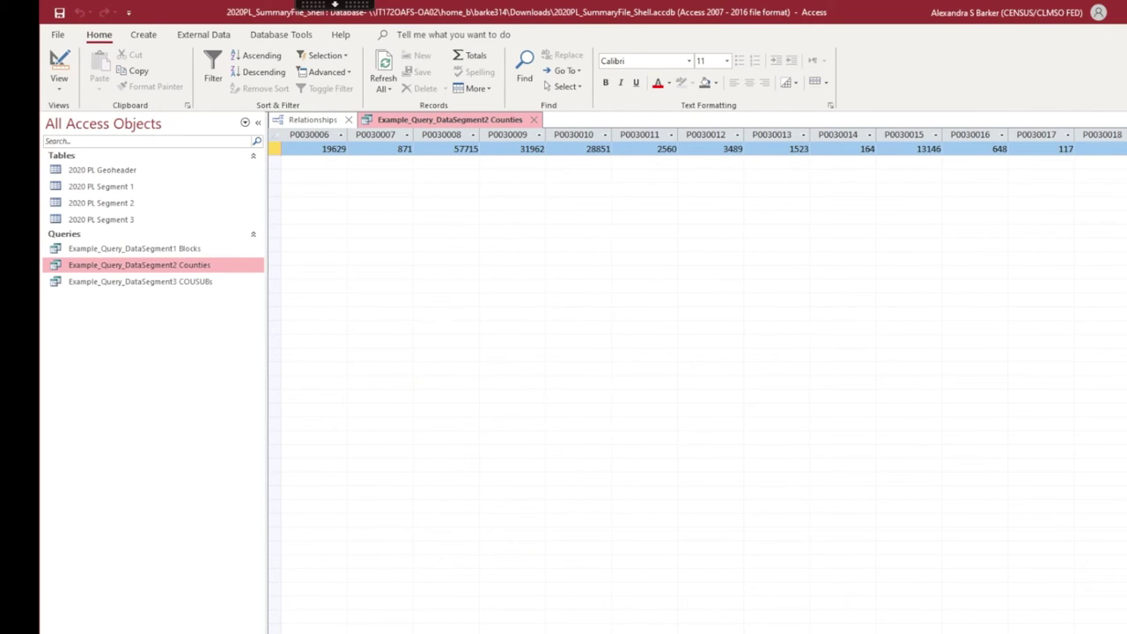
pyautogui.press('Tab')
pyautogui.press('Tab')
pyautogui.press('Tab')
pyautogui.press('Tab')
pyautogui.press('Tab')
pyautogui.press('Tab')
pyautogui.press('Tab')
pyautogui.press('Tab')
pyautogui.press('Tab')
pyautogui.press('Tab')
pyautogui.press('Tab')
pyautogui.press('Tab')
pyautogui.press('Tab')
pyautogui.press('Tab')
pyautogui.press('Tab')
pyautogui.press('Tab')
pyautogui.press('Tab')
pyautogui.press('Tab')
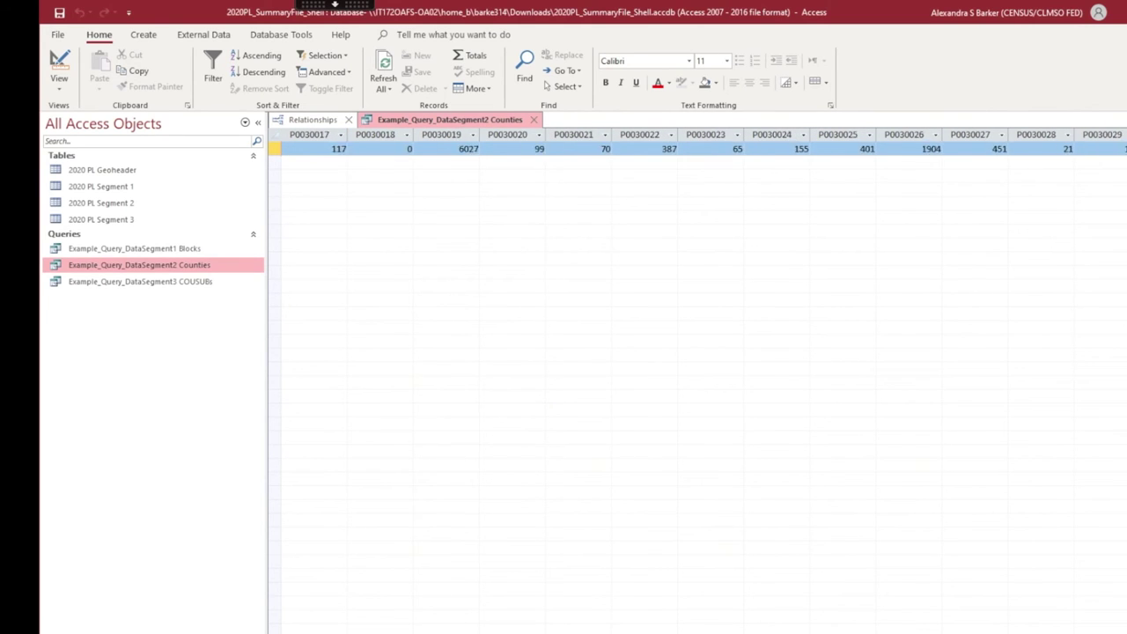
pyautogui.press('Tab')
pyautogui.press('Tab')
pyautogui.press('Tab')
pyautogui.press('Tab')
pyautogui.press('Tab')
pyautogui.press('Tab')
pyautogui.press('Tab')
pyautogui.press('Tab')
pyautogui.press('Tab')
pyautogui.press('Tab')
pyautogui.press('Tab')
pyautogui.press('Tab')
pyautogui.press('Tab')
pyautogui.press('Tab')
pyautogui.press('Tab')
pyautogui.press('Tab')
pyautogui.press('Tab')
pyautogui.press('Tab')
pyautogui.press('Tab')
pyautogui.press('Tab')
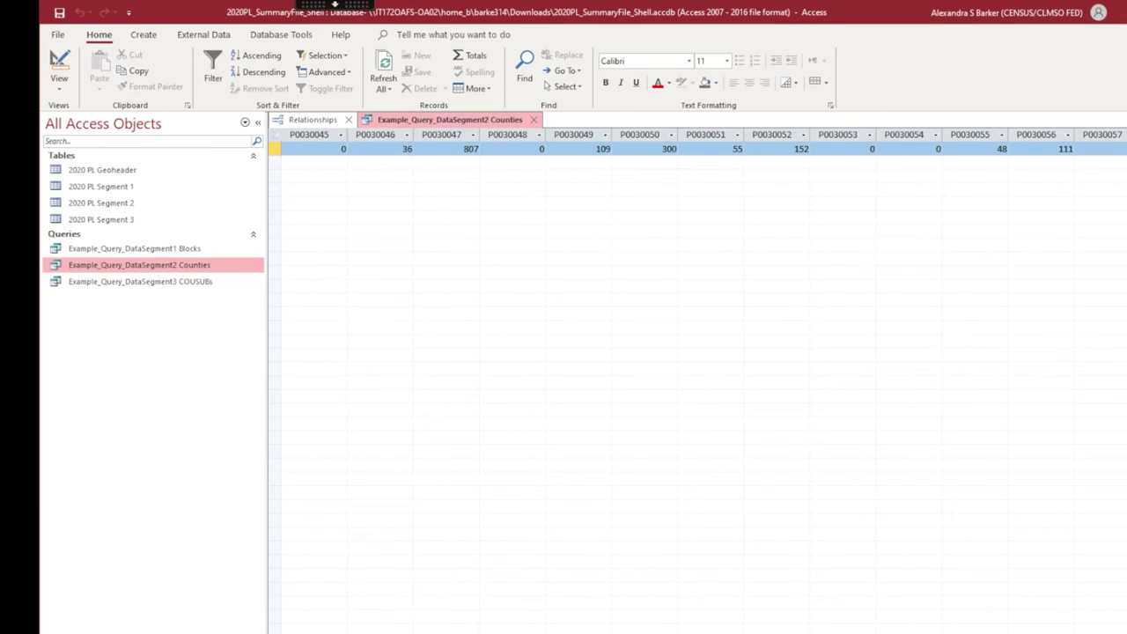
pyautogui.press('Tab')
pyautogui.press('Tab')
pyautogui.press('Tab')
pyautogui.press('Tab')
pyautogui.press('Tab')
pyautogui.press('Tab')
pyautogui.press('Tab')
pyautogui.press('Tab')
pyautogui.press('Tab')
pyautogui.press('Tab')
pyautogui.press('Tab')
pyautogui.press('Tab')
pyautogui.press('Tab')
pyautogui.press('Tab')
pyautogui.press('Tab')
pyautogui.press('Tab')
pyautogui.press('Tab')
pyautogui.press('Tab')
pyautogui.press('Tab')
pyautogui.press('Tab')
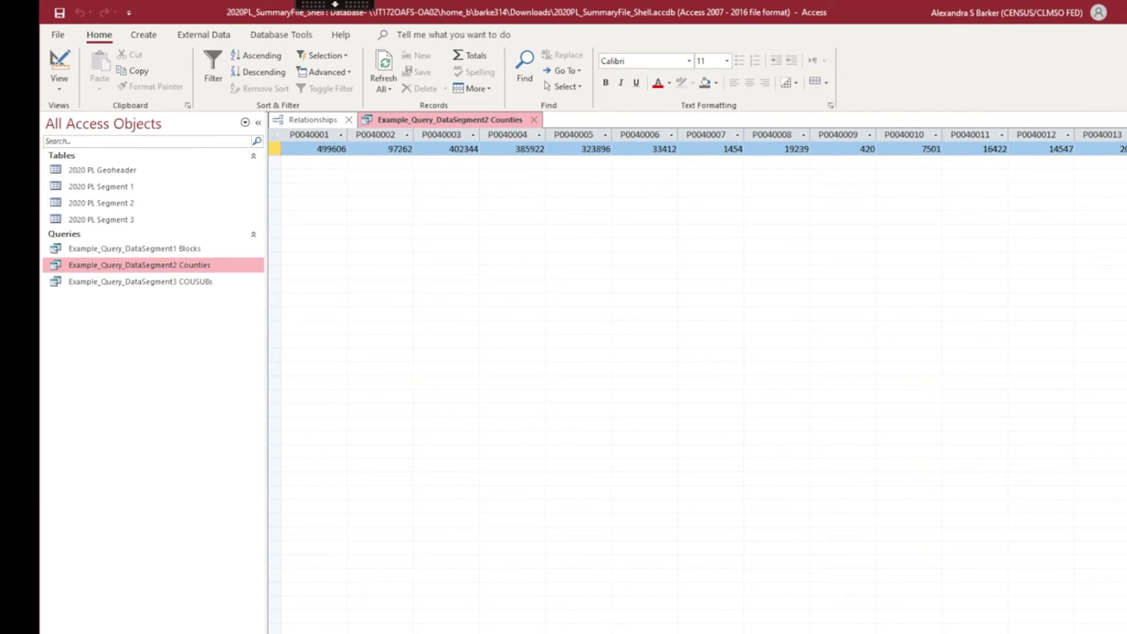
pyautogui.press('Tab')
pyautogui.press('Tab')
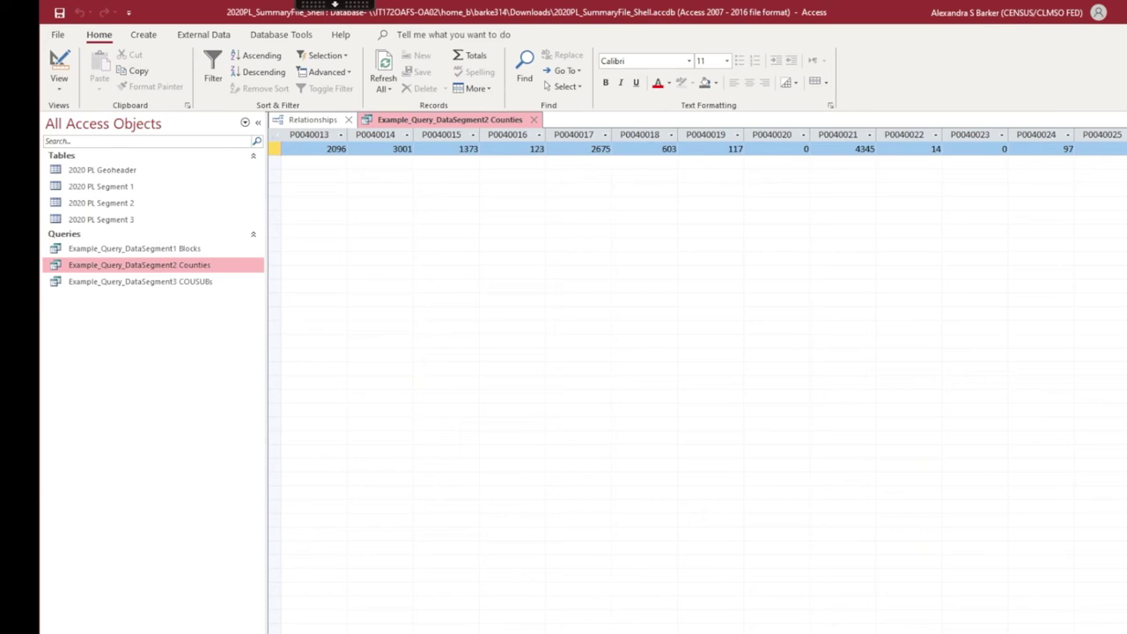
pyautogui.hscroll(15, 695, 352)
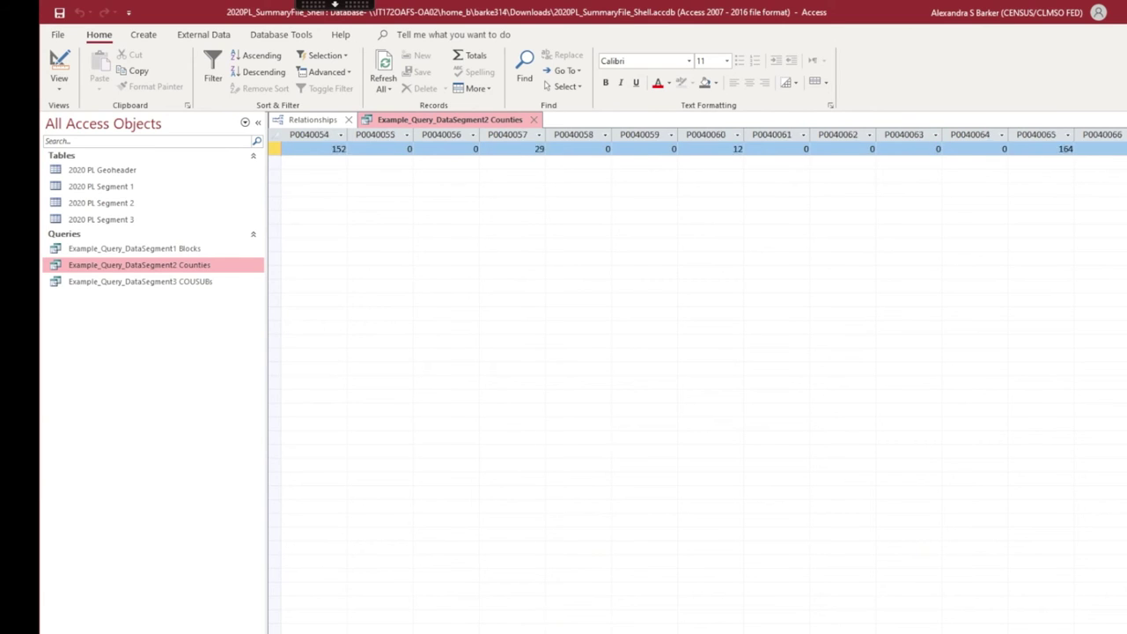
pyautogui.hscroll(10, 695, 352)
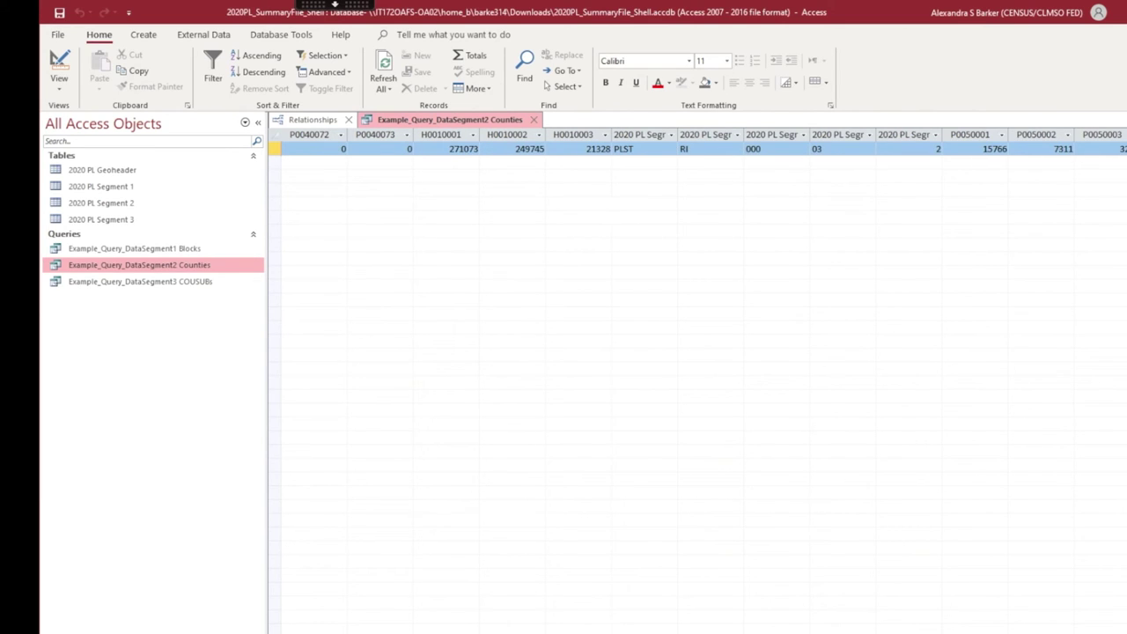
pyautogui.hscroll(3, 696, 352)
pyautogui.press('Home')
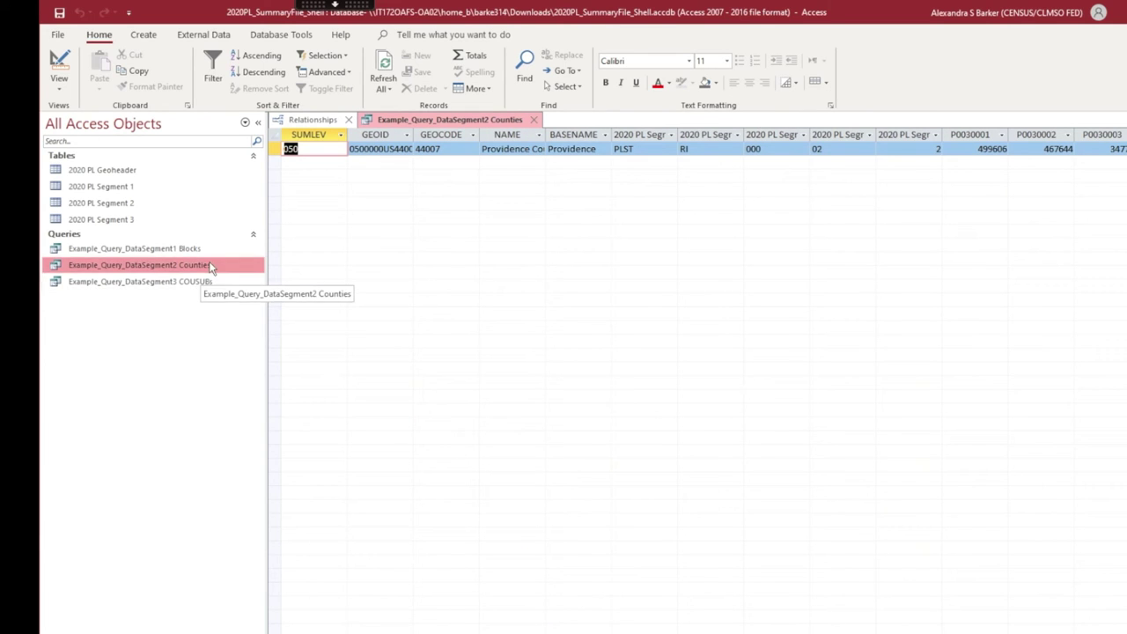
# Close the Counties query, discarding its design changes
pyautogui.click(534, 119)
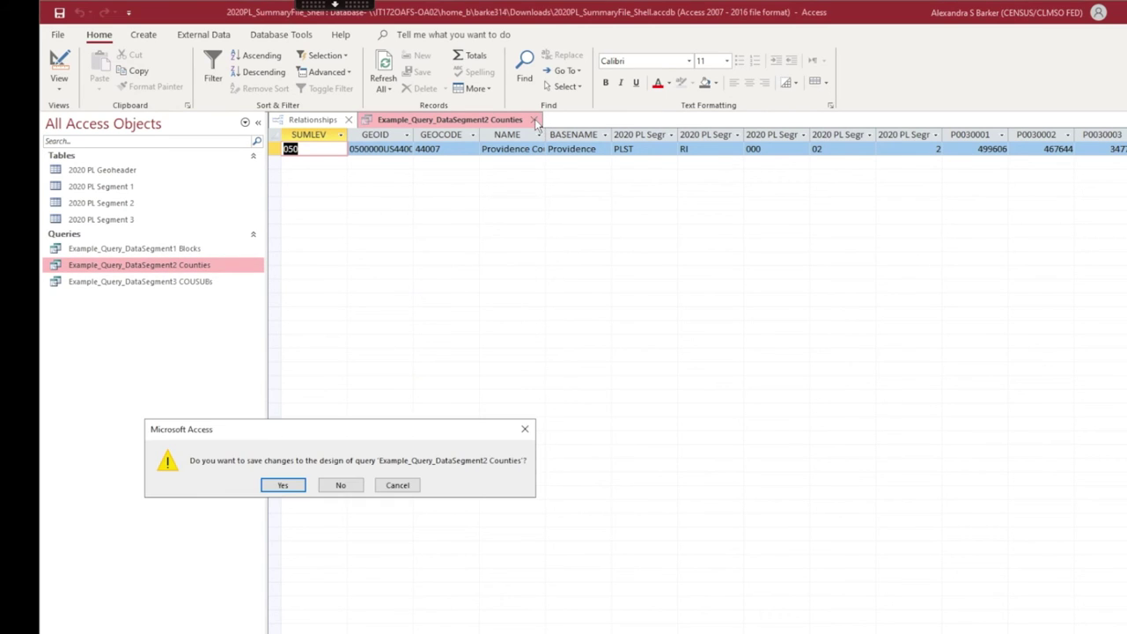
pyautogui.click(339, 485)
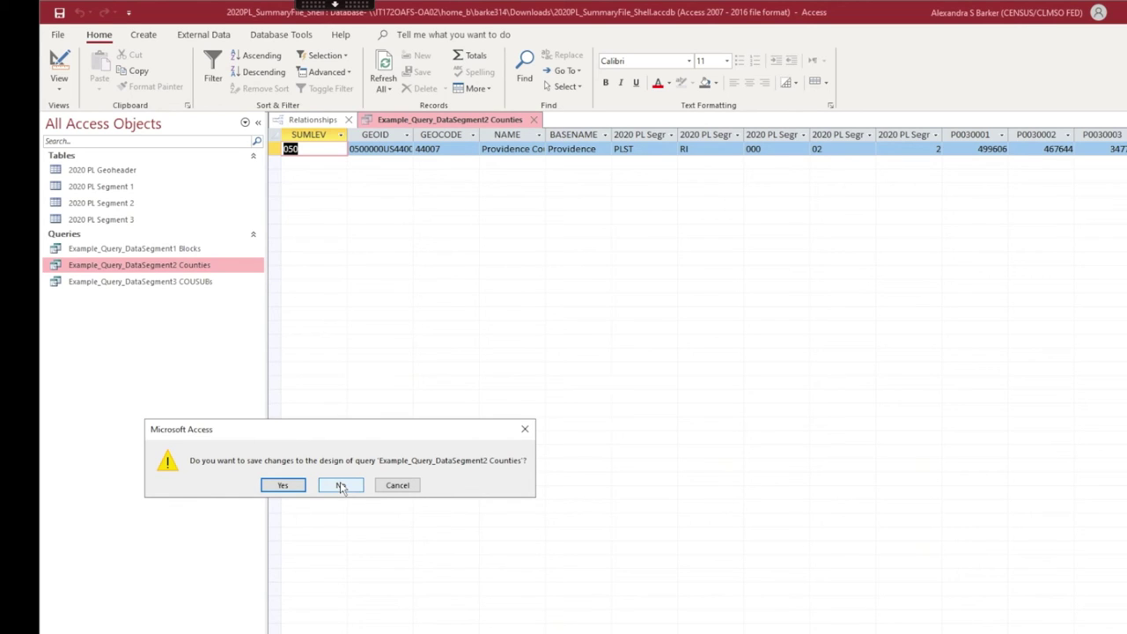
pyautogui.click(341, 487)
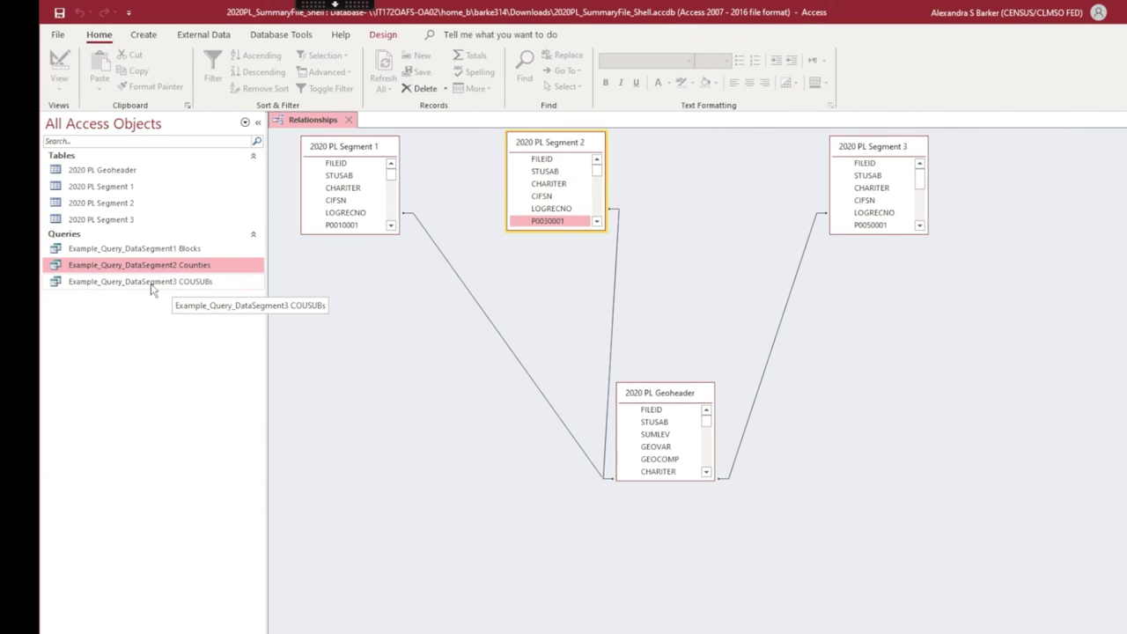
# Open the Example_Query_DataSegment3 COUSUBs query in Design View
pyautogui.click(153, 282)
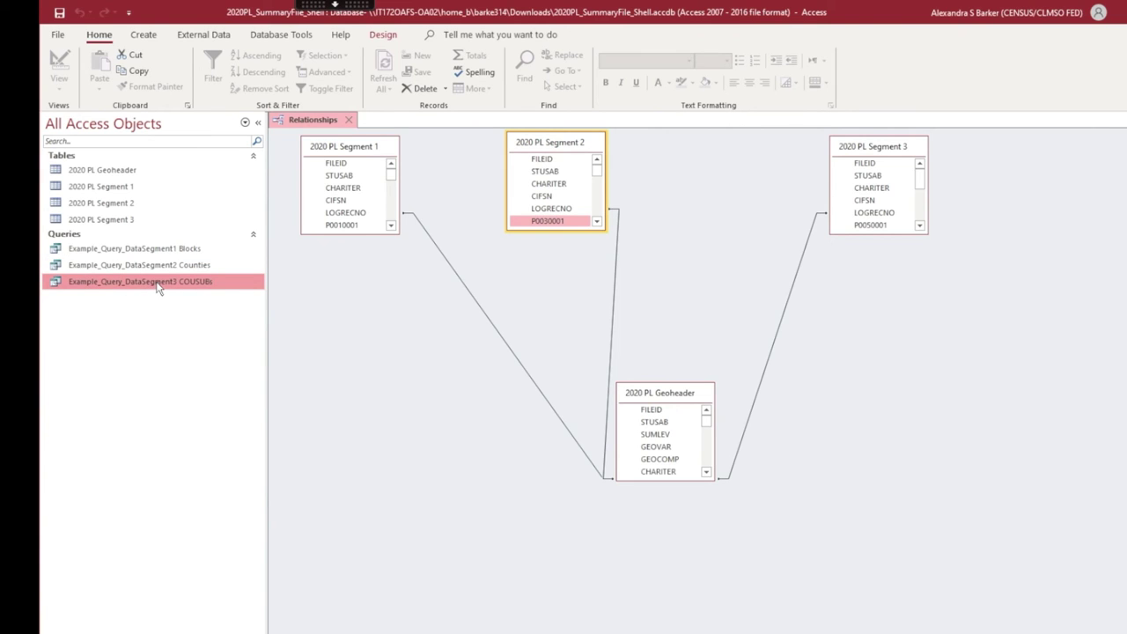
pyautogui.rightClick(159, 287)
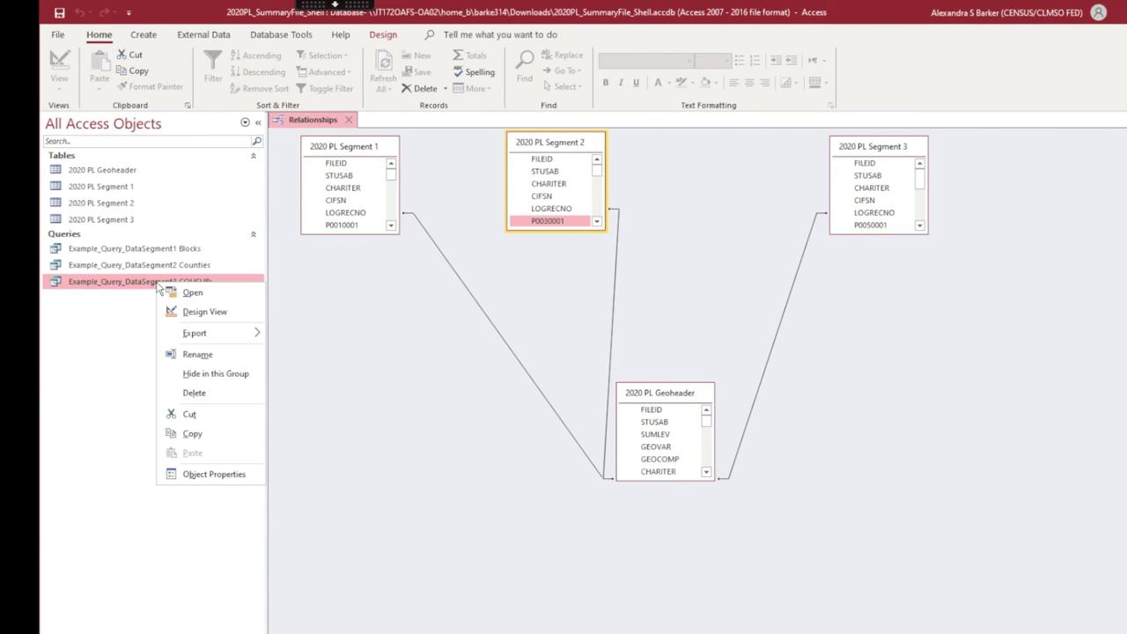
pyautogui.click(223, 319)
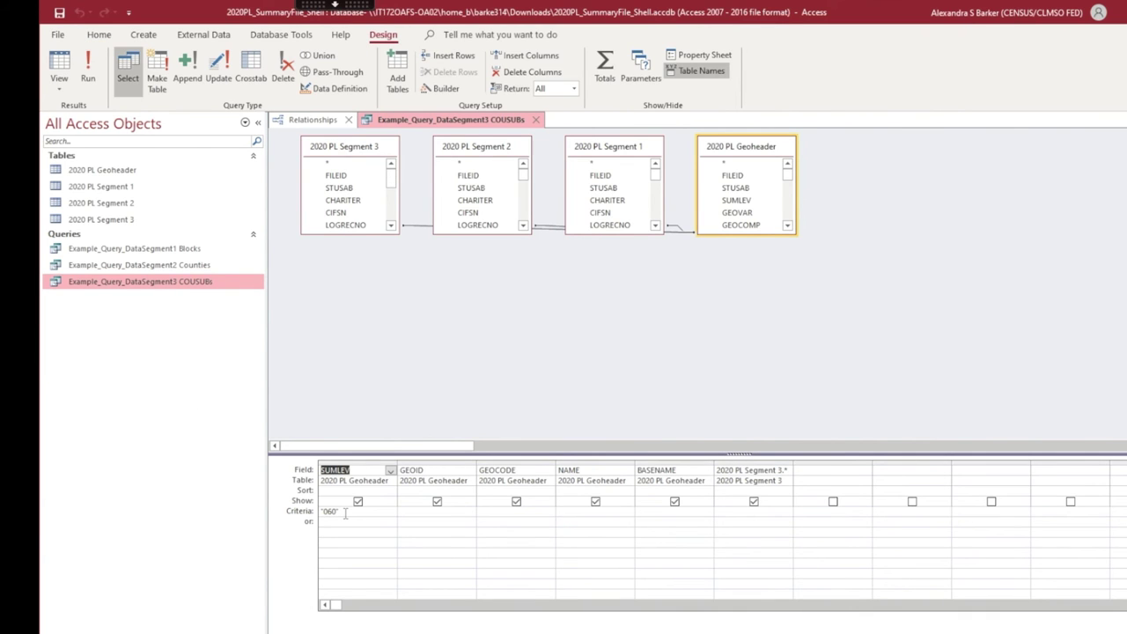
# Replace the SUMLEV criterion "060" with "140" to select census tracts
pyautogui.click(346, 514)
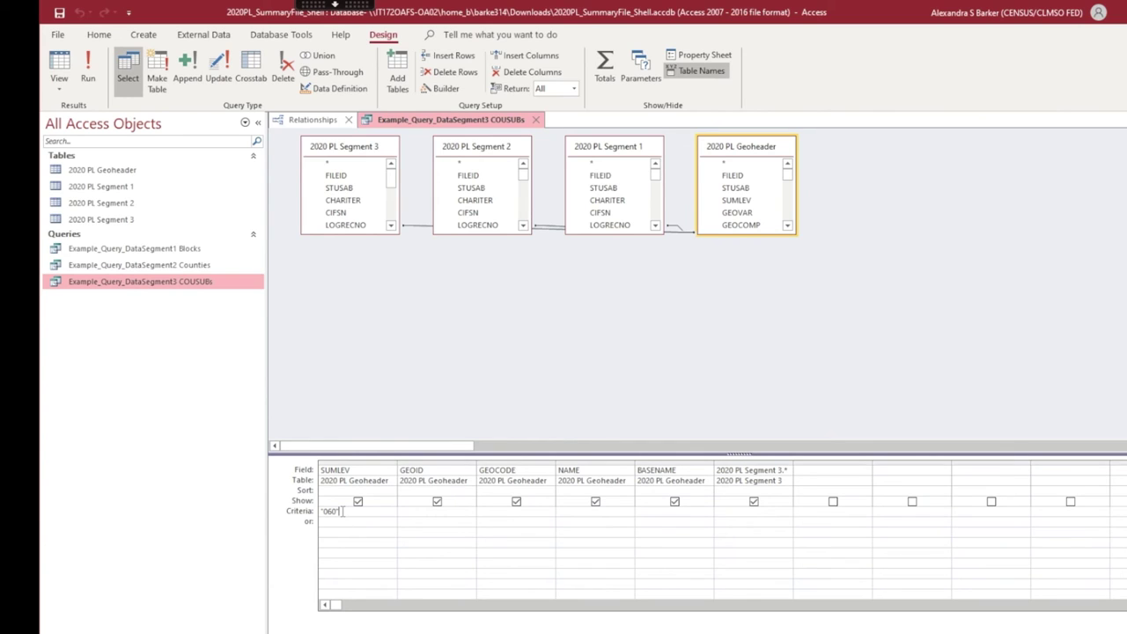
pyautogui.click(342, 511)
pyautogui.press('BackSpace')
pyautogui.press('BackSpace')
pyautogui.press('BackSpace')
pyautogui.press('BackSpace')
pyautogui.press('BackSpace')
pyautogui.write('"140')
pyautogui.click(60, 61)
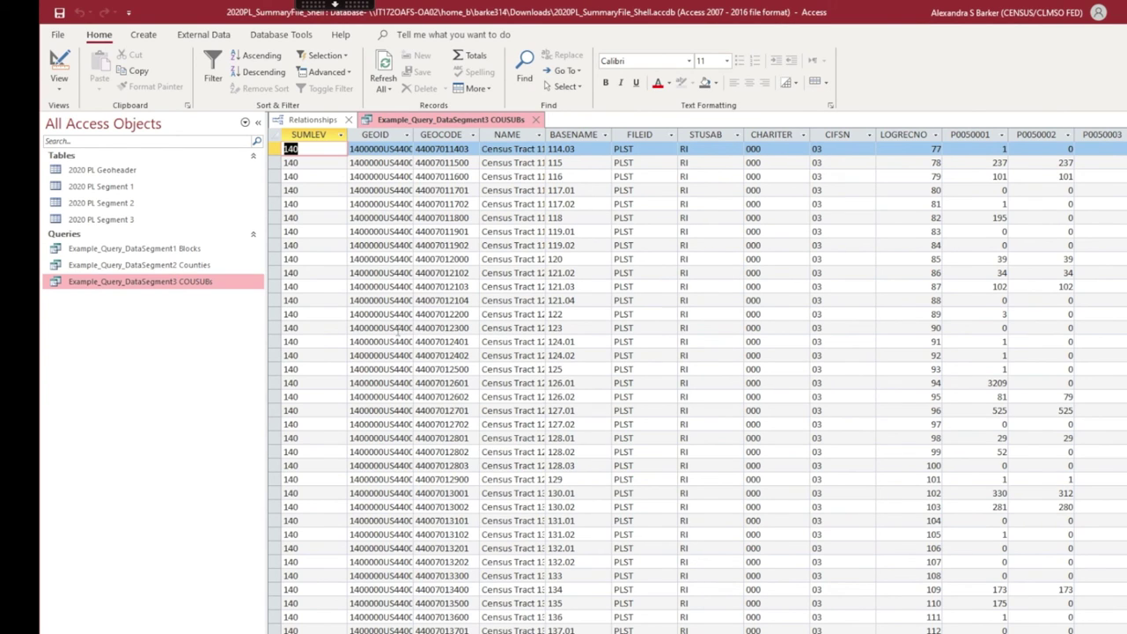
# Export the COUSUBs query to Excel, opening the Excel Workbook (*.xlsx) export dialog
pyautogui.rightClick(186, 290)
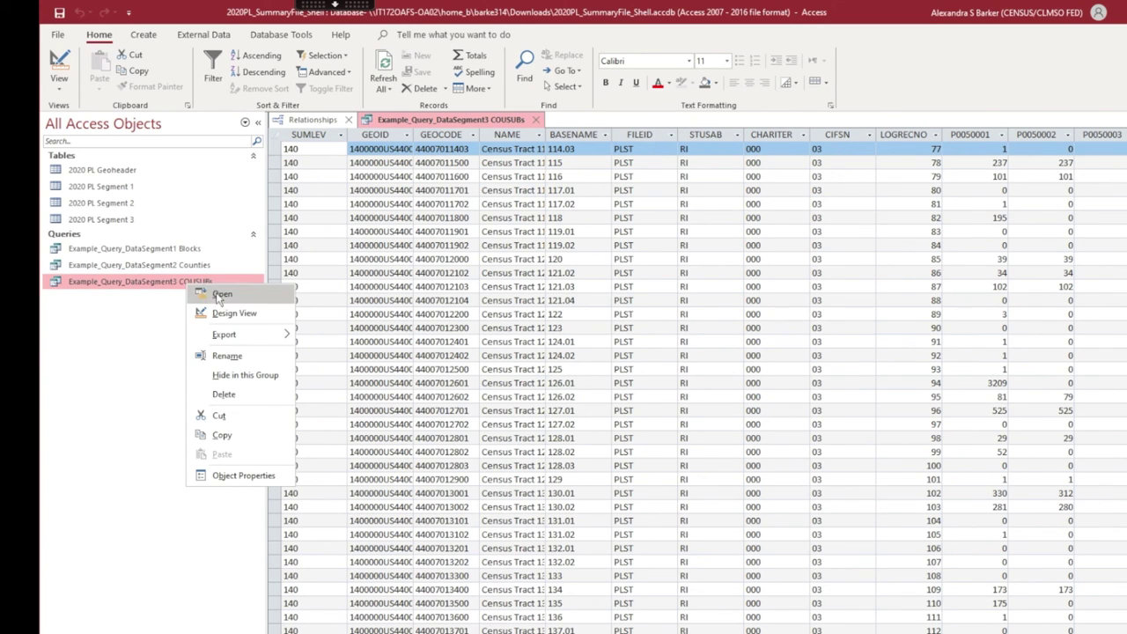
pyautogui.moveTo(250, 343)
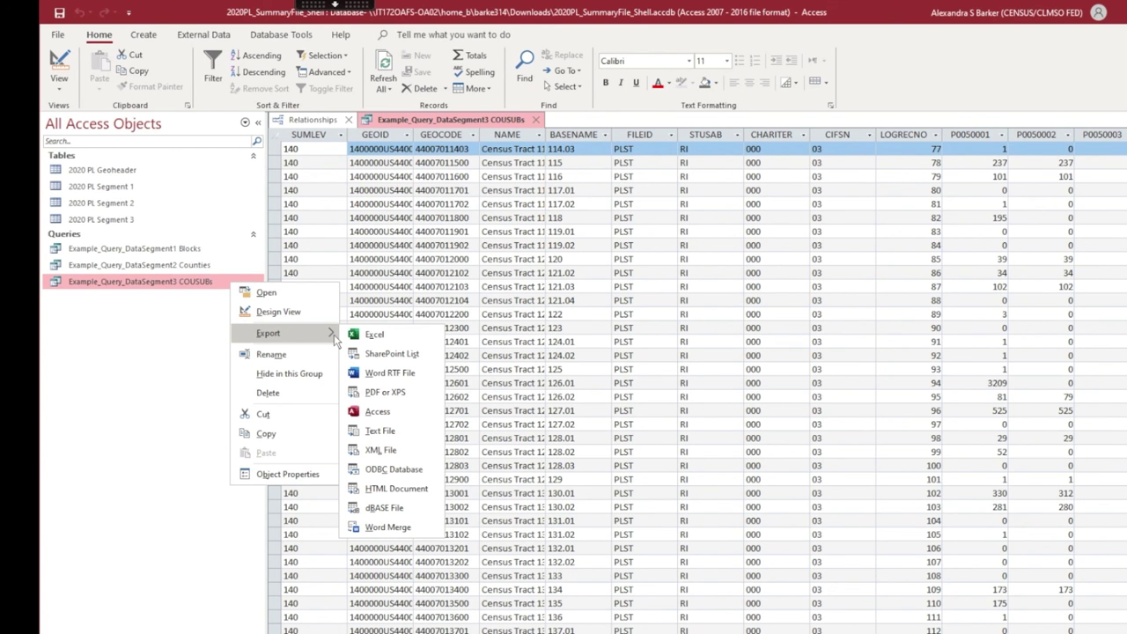
pyautogui.click(371, 338)
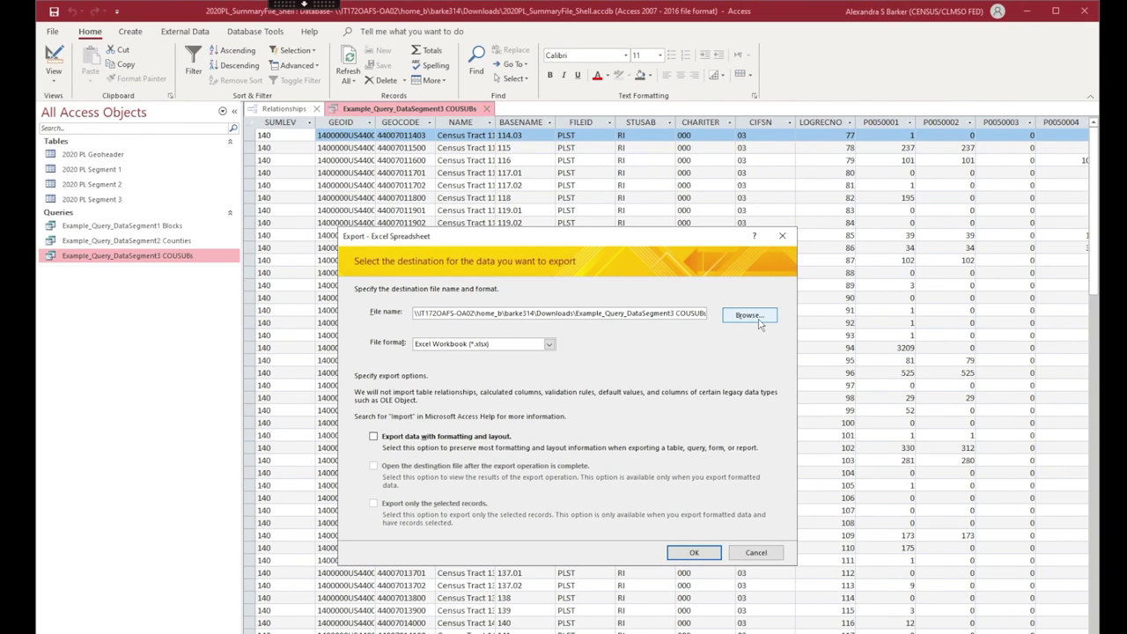
# Point the export to Example_Query_DataSegment3 COUSUBs.xlsx in the Downloads folder
pyautogui.click(748, 315)
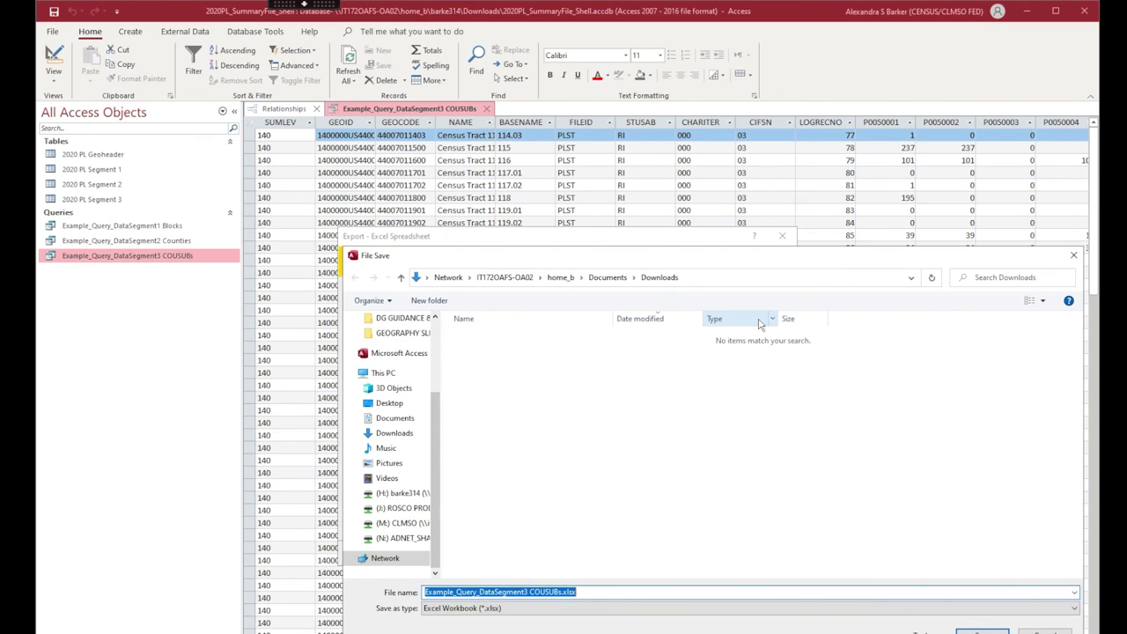
pyautogui.click(407, 437)
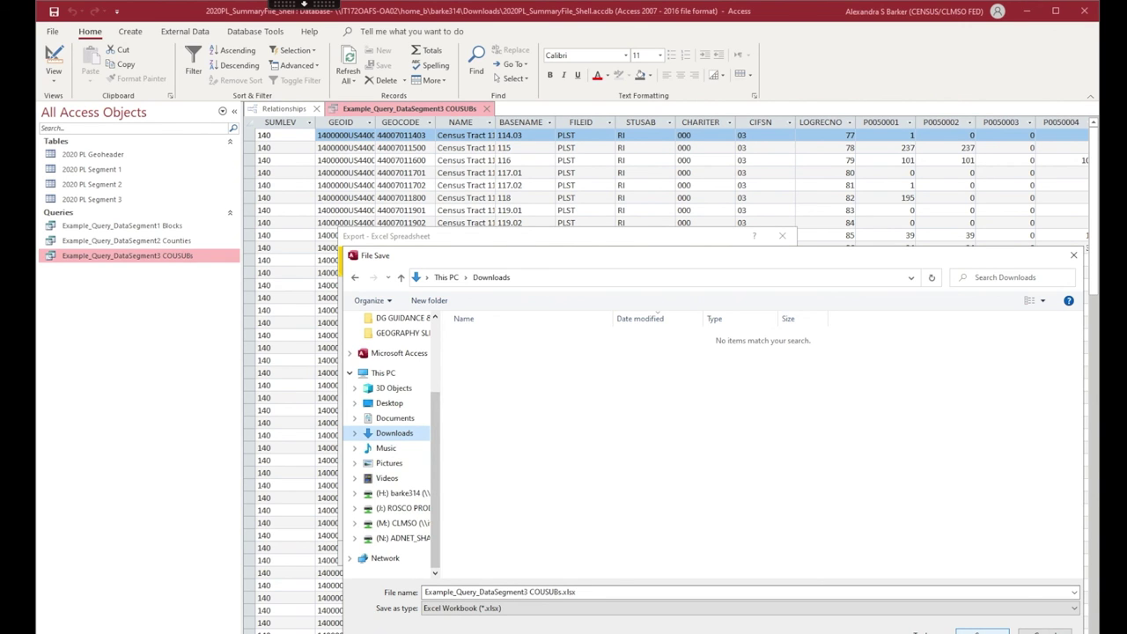
pyautogui.click(982, 631)
pyautogui.click(549, 344)
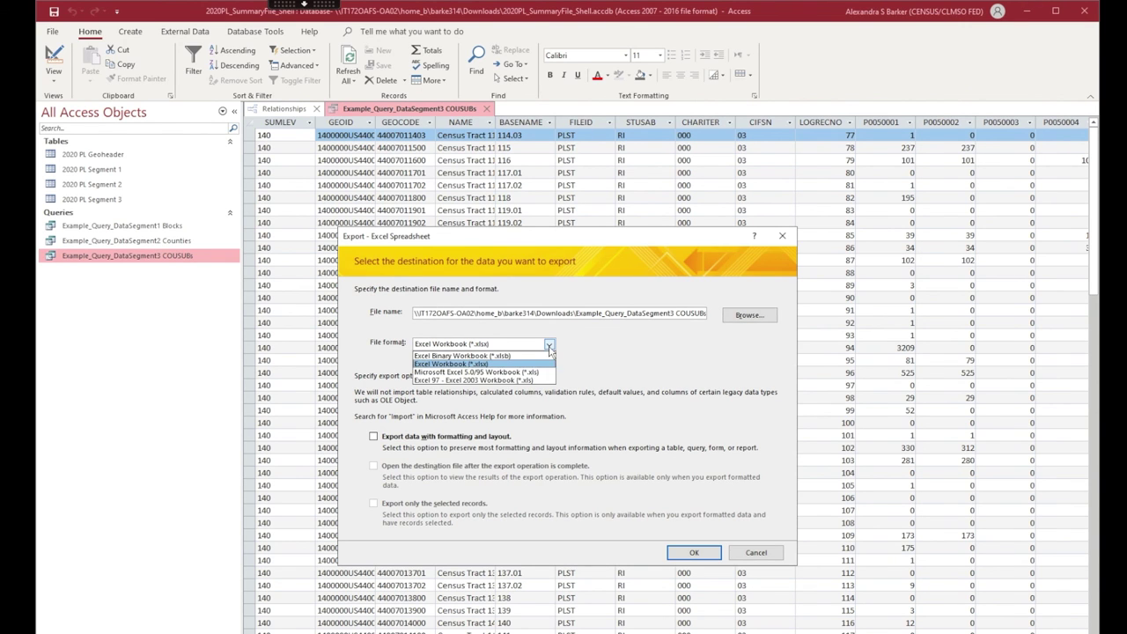
# Export the COUSUBs query as Excel Workbook (*.xlsx) with formatting and layout, opening it afterwards
pyautogui.click(509, 364)
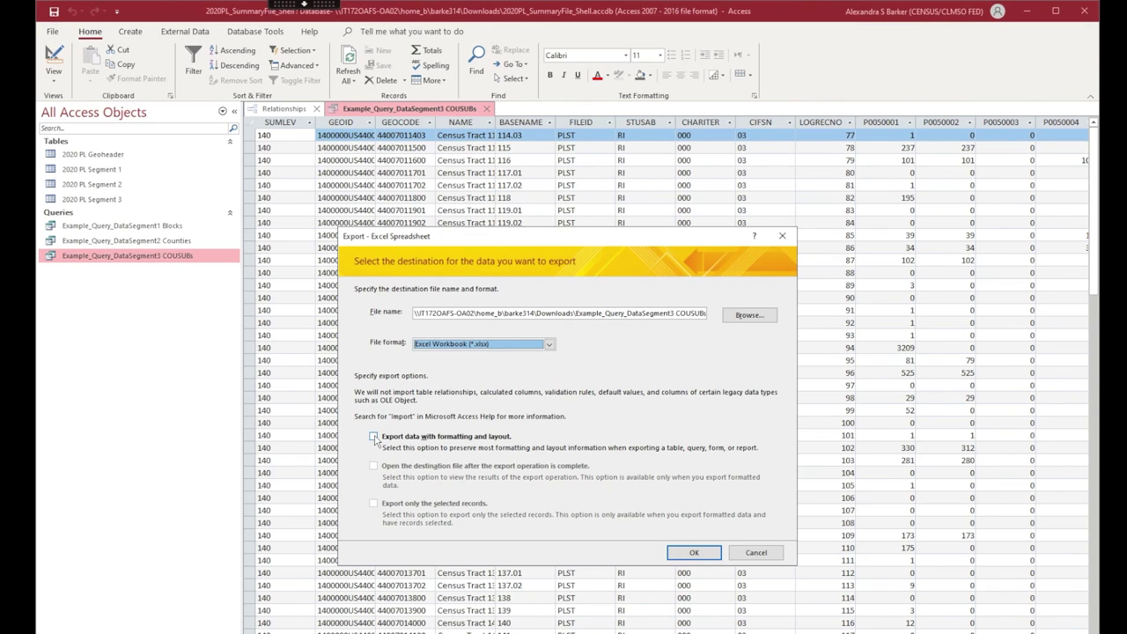
pyautogui.click(373, 437)
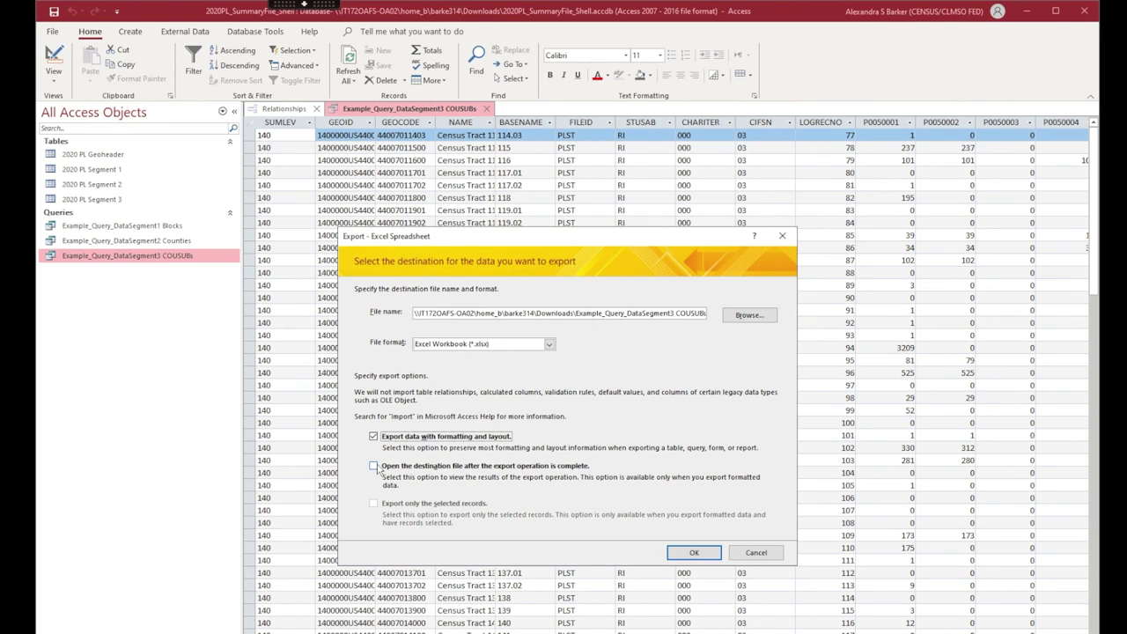
pyautogui.click(374, 466)
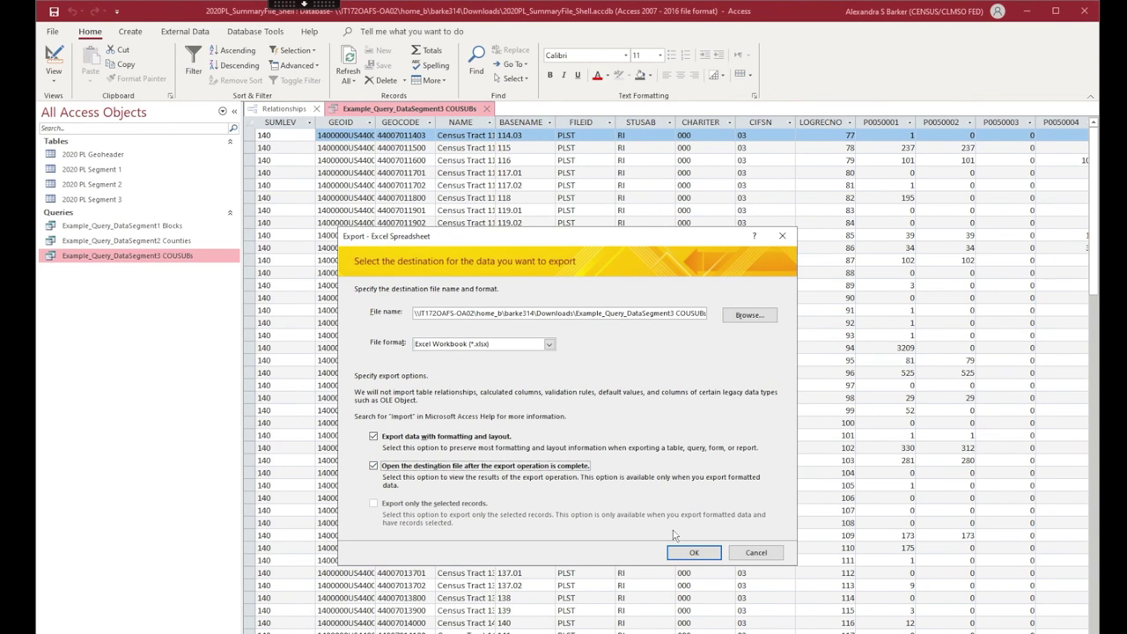
pyautogui.click(686, 554)
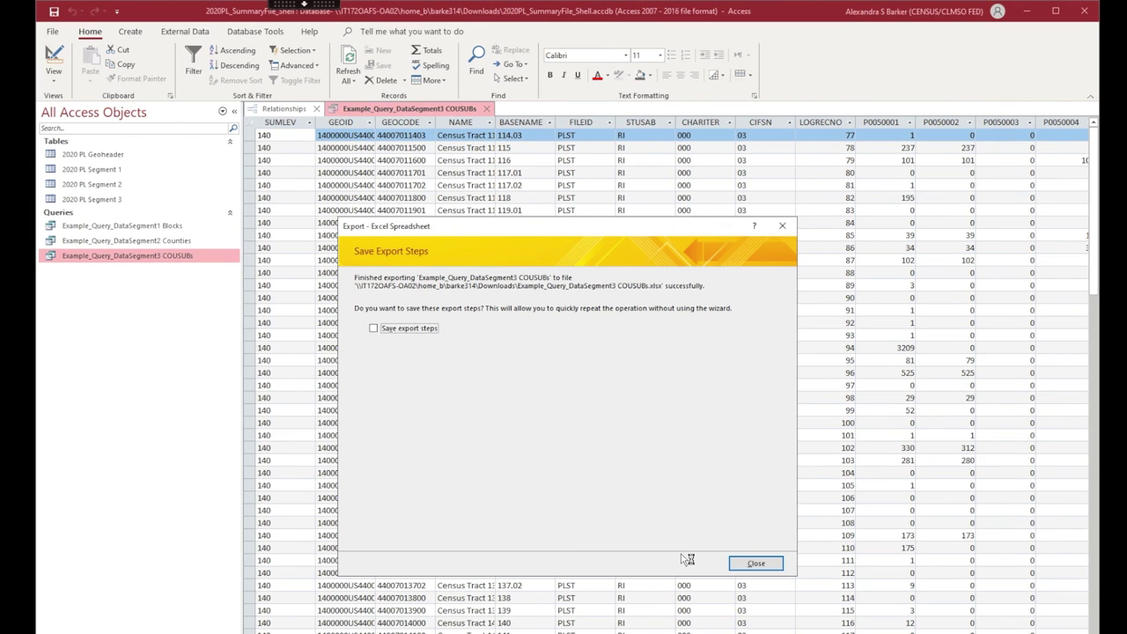